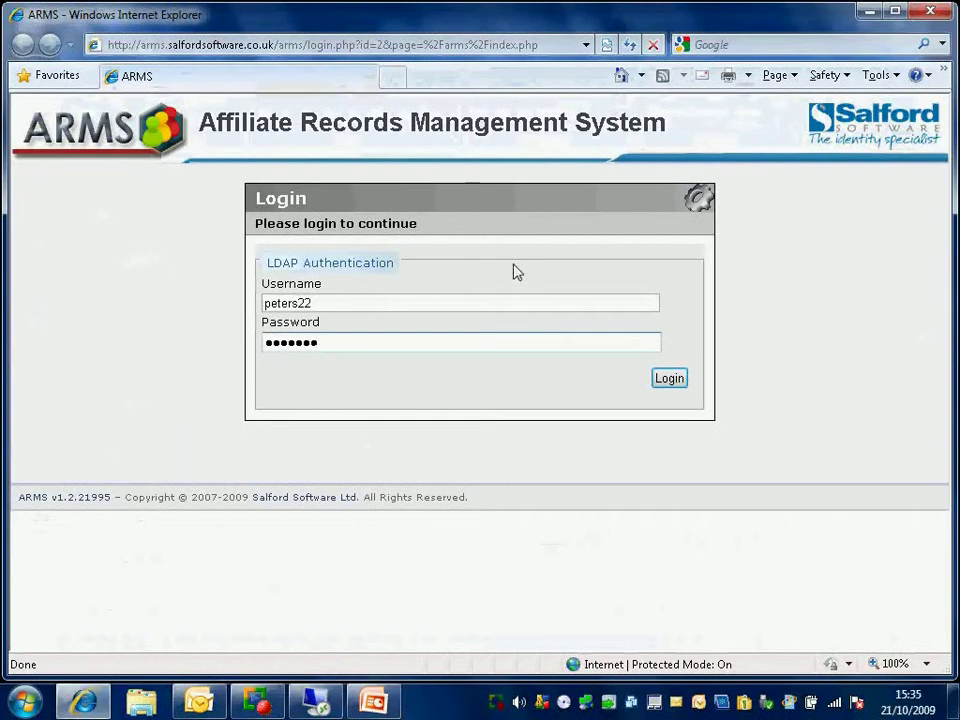
Step: Log in to ARMS and show the Affiliates menu's Add, Import, Requests, Renewals and Search options
{"action": "left_click", "coordinate": [668, 380]}
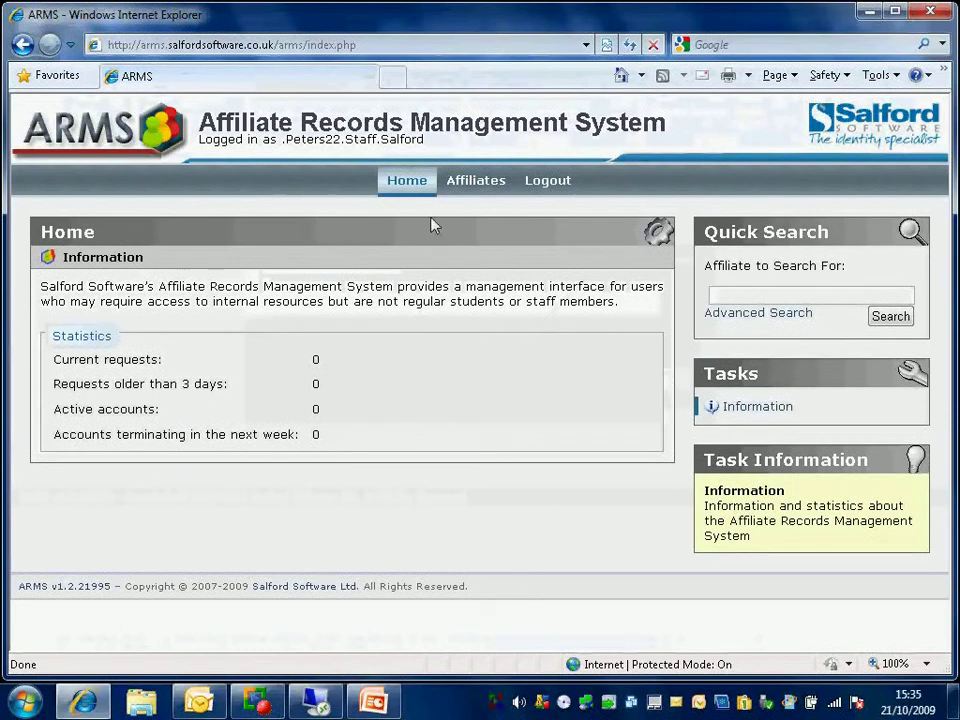
{"action": "mouse_move", "coordinate": [403, 190]}
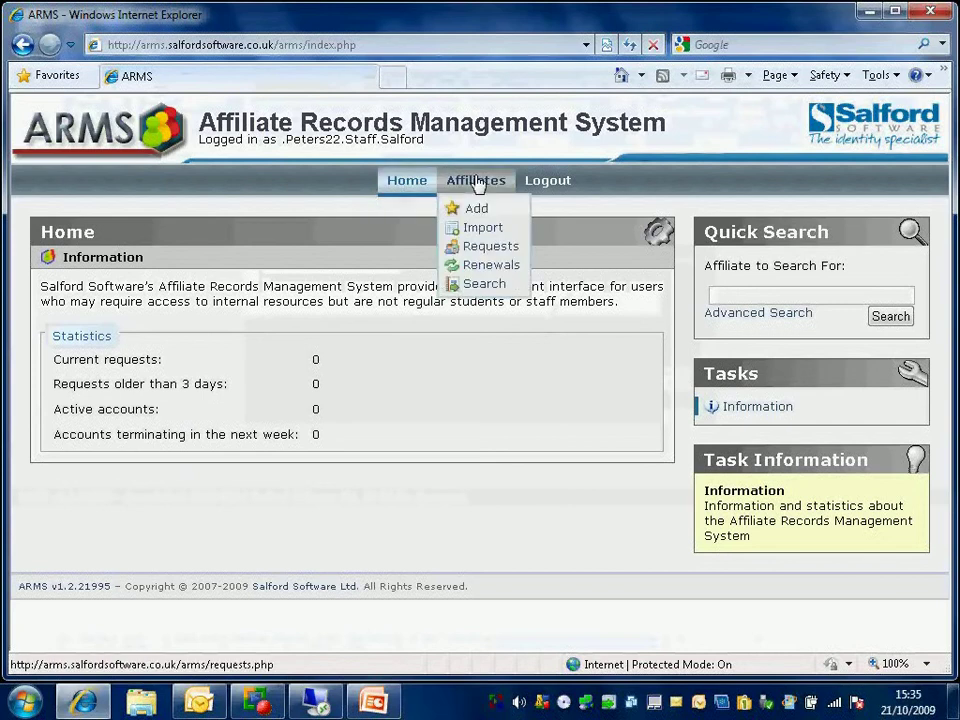
{"action": "mouse_move", "coordinate": [483, 193]}
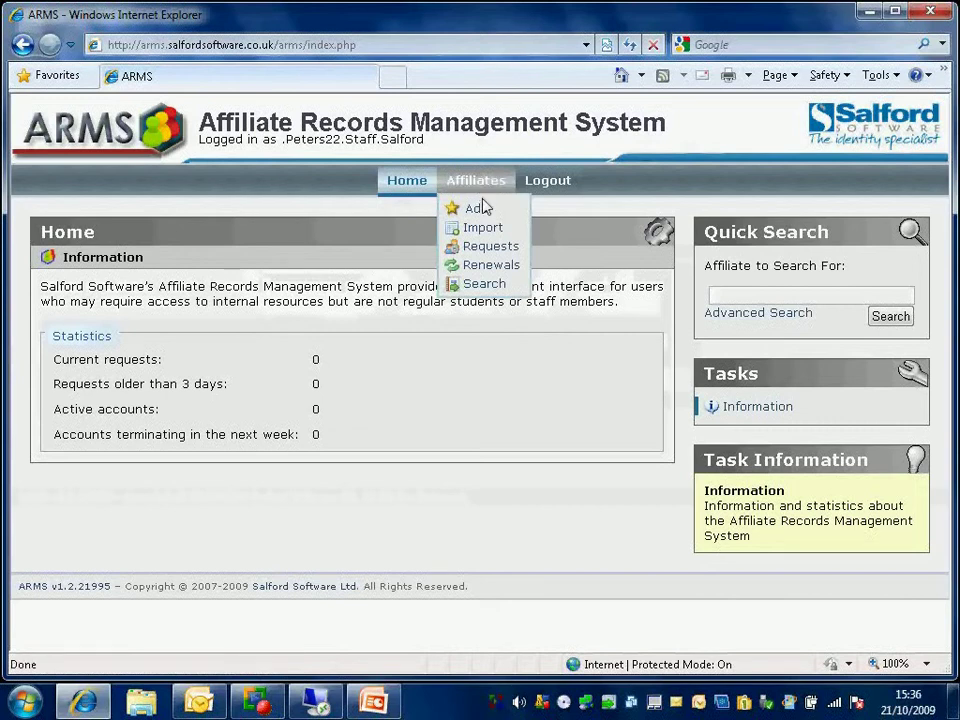
Step: Open the Add affiliate form and set its class to Conference Attendee
{"action": "left_click", "coordinate": [477, 210]}
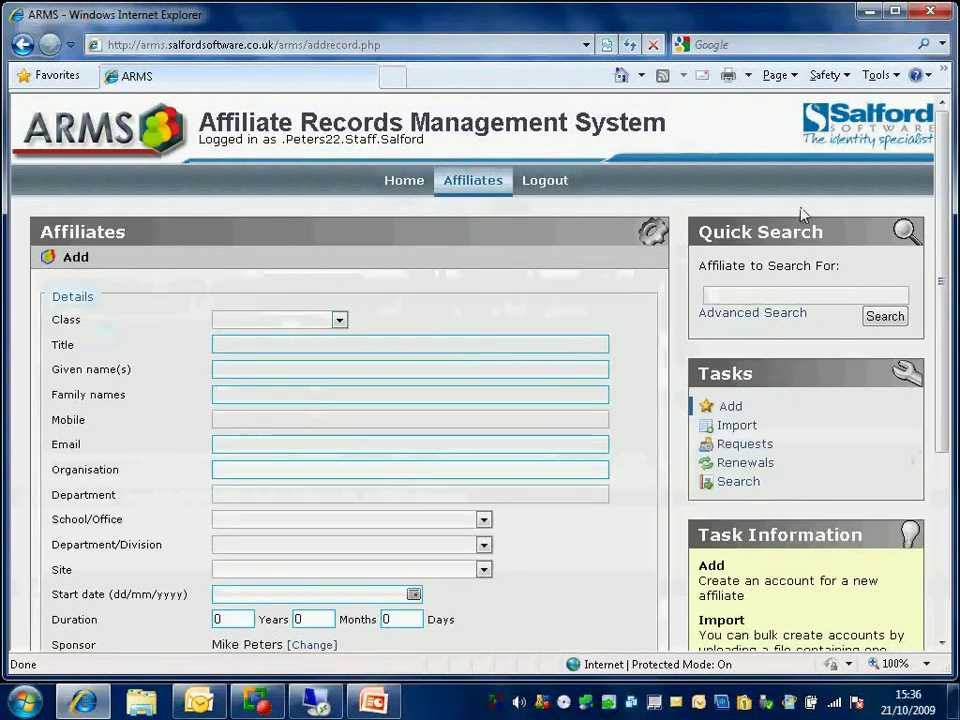
{"action": "left_click_drag", "start_coordinate": [941, 138], "coordinate": [942, 236]}
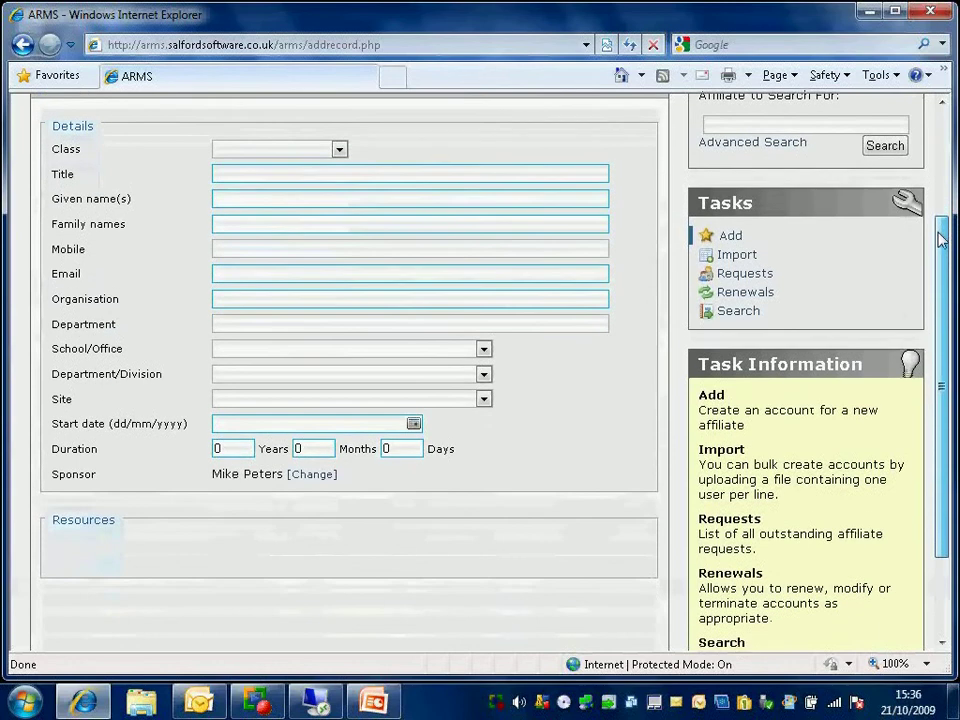
{"action": "left_click", "coordinate": [339, 150]}
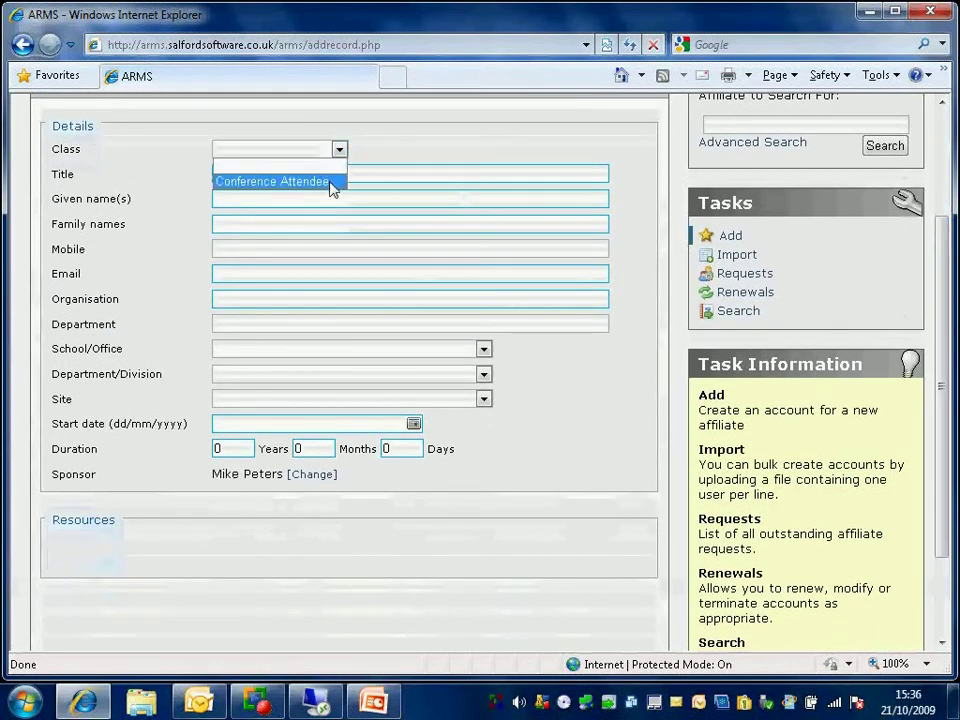
{"action": "left_click", "coordinate": [332, 185]}
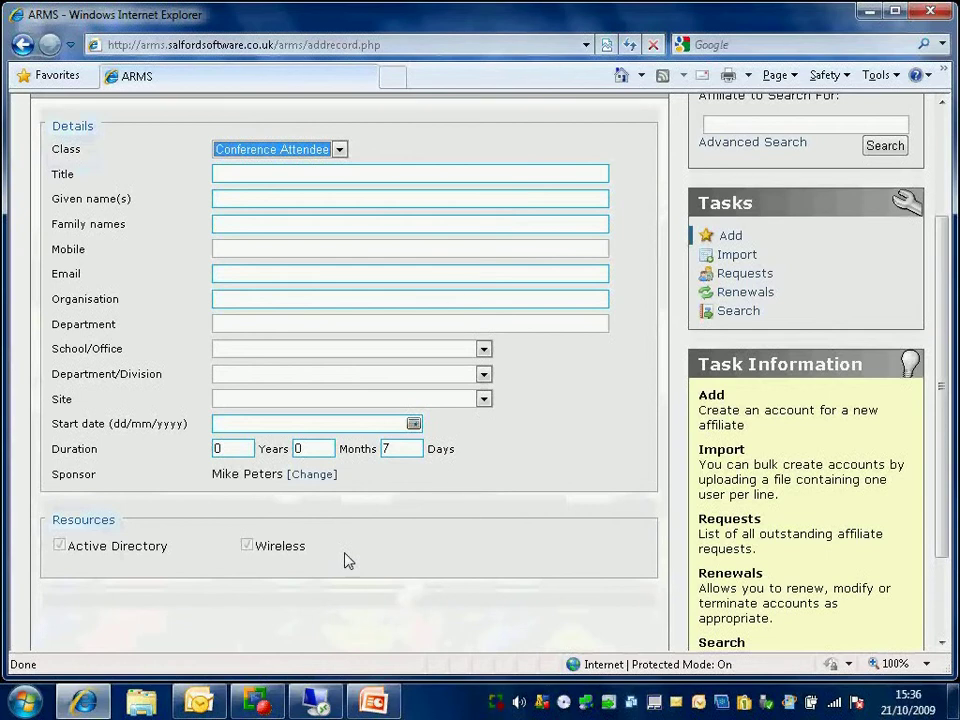
Step: Enter the title Mrs and the affiliate's given and family names
{"action": "left_click", "coordinate": [233, 173]}
{"action": "type", "text": "MR"}
{"action": "key", "text": "Tab"}
{"action": "key", "text": "shift+Tab"}
{"action": "type", "text": "Mrs"}
{"action": "key", "text": "Tab"}
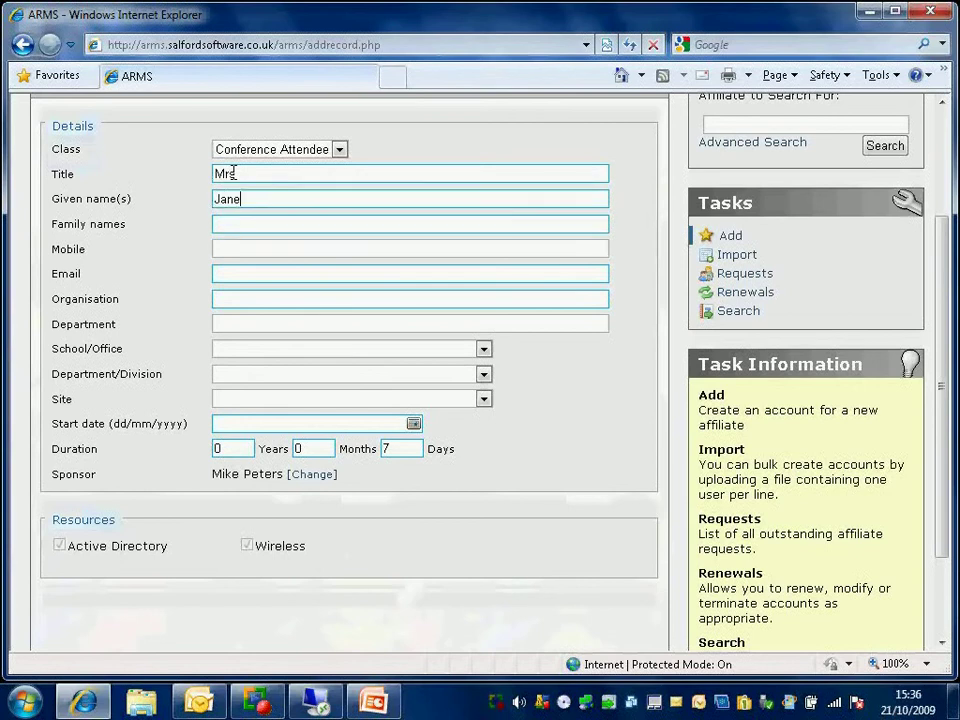
{"action": "key", "text": "Tab"}
{"action": "key", "text": "Tab"}
Step: Fill in the mobile number, e-mail, organisation Salford Software and department Professional Sales
{"action": "type", "text": "0788"}
{"action": "key", "text": "Down"}
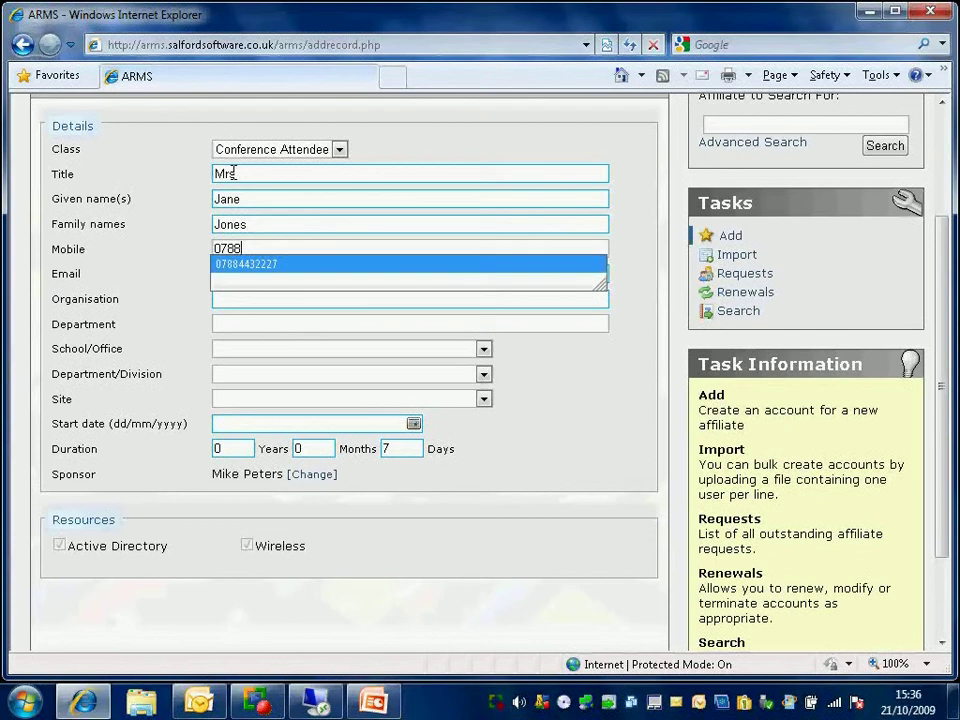
{"action": "key", "text": "Tab"}
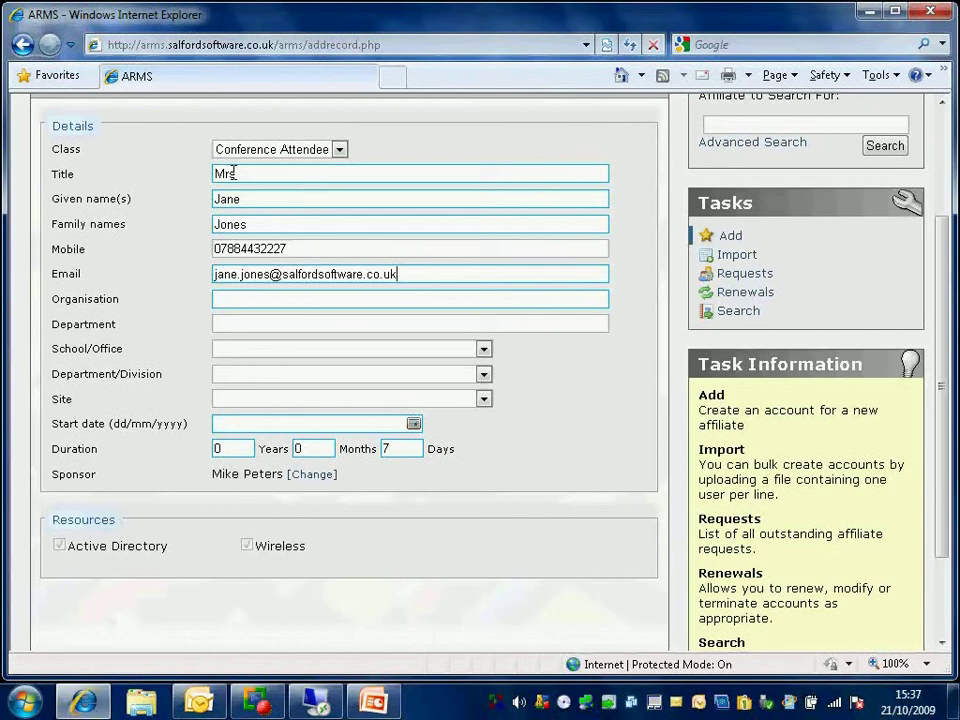
{"action": "key", "text": "Tab"}
{"action": "type", "text": "Salford Software"}
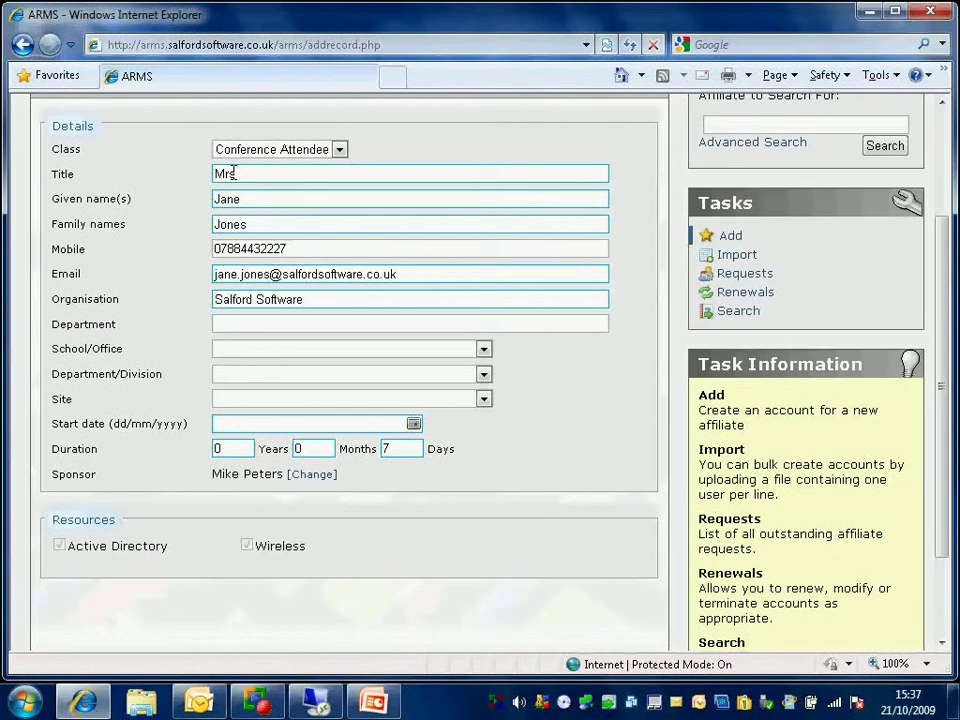
{"action": "key", "text": "Tab"}
{"action": "type", "text": "Professional Sales"}
{"action": "key", "text": "Tab"}
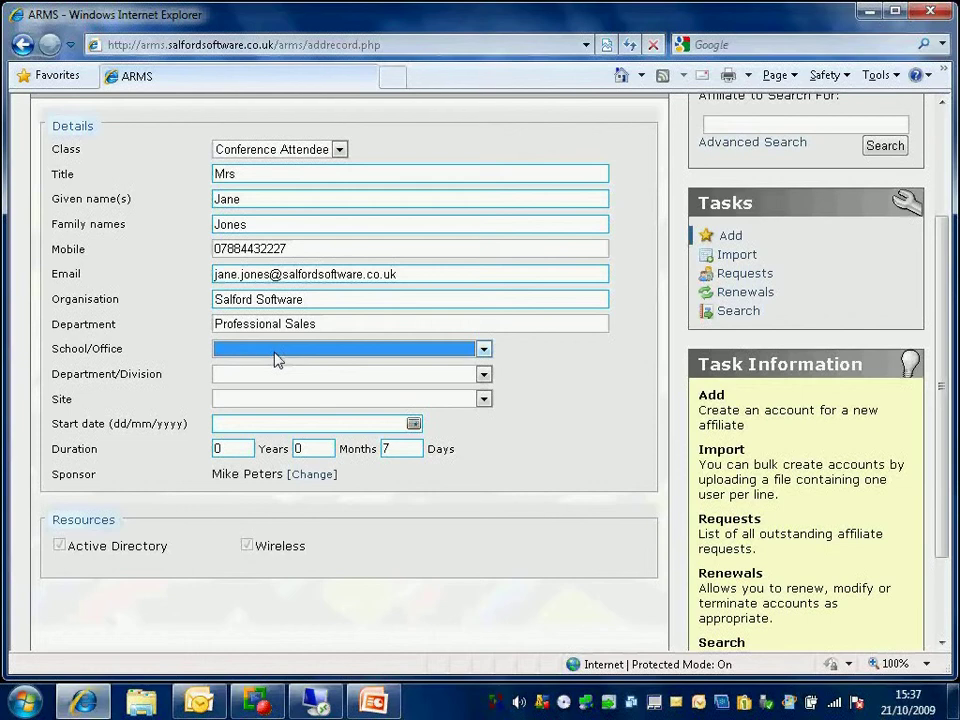
Step: Set School/Office to Science and Department/Division to Life and Sports Science, with site Univ of Trafford
{"action": "left_click", "coordinate": [400, 354]}
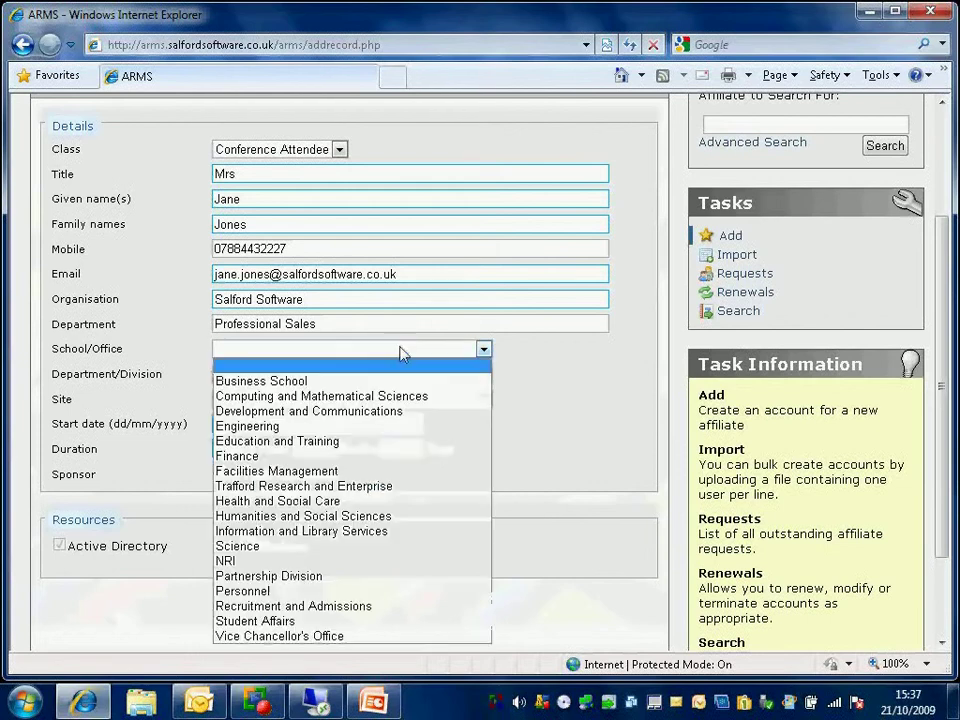
{"action": "left_click", "coordinate": [392, 381]}
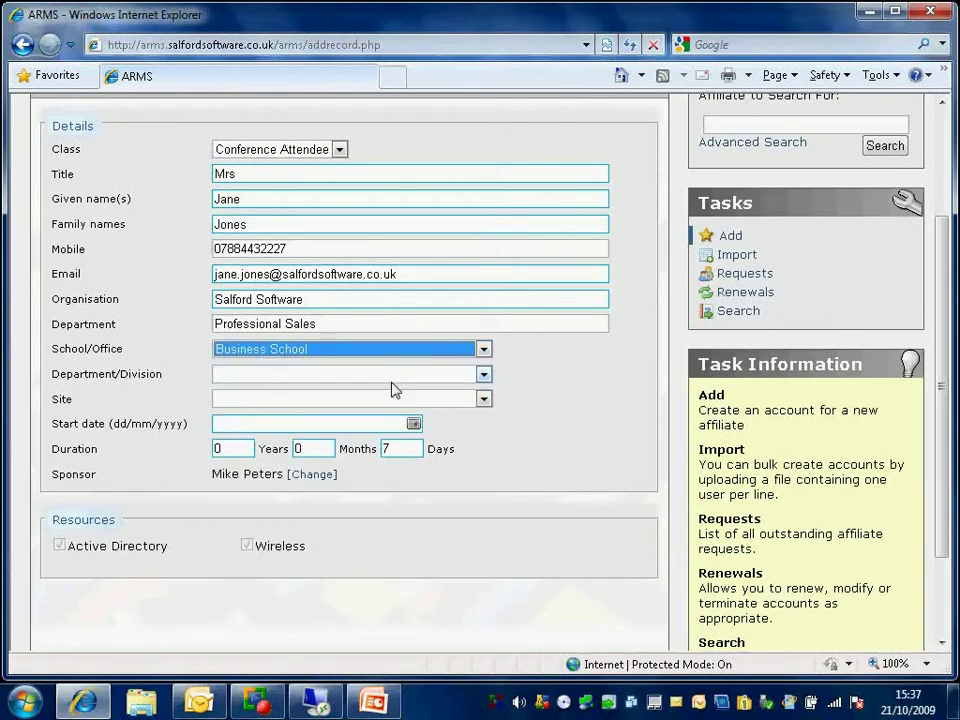
{"action": "left_click", "coordinate": [369, 377]}
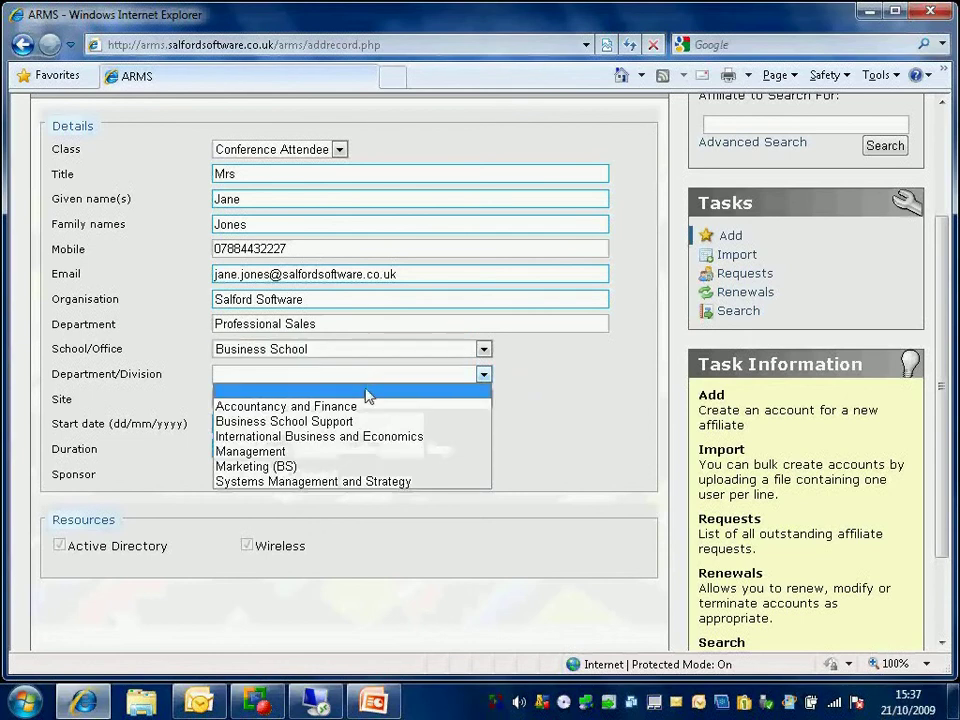
{"action": "left_click", "coordinate": [361, 355]}
{"action": "left_click", "coordinate": [361, 355]}
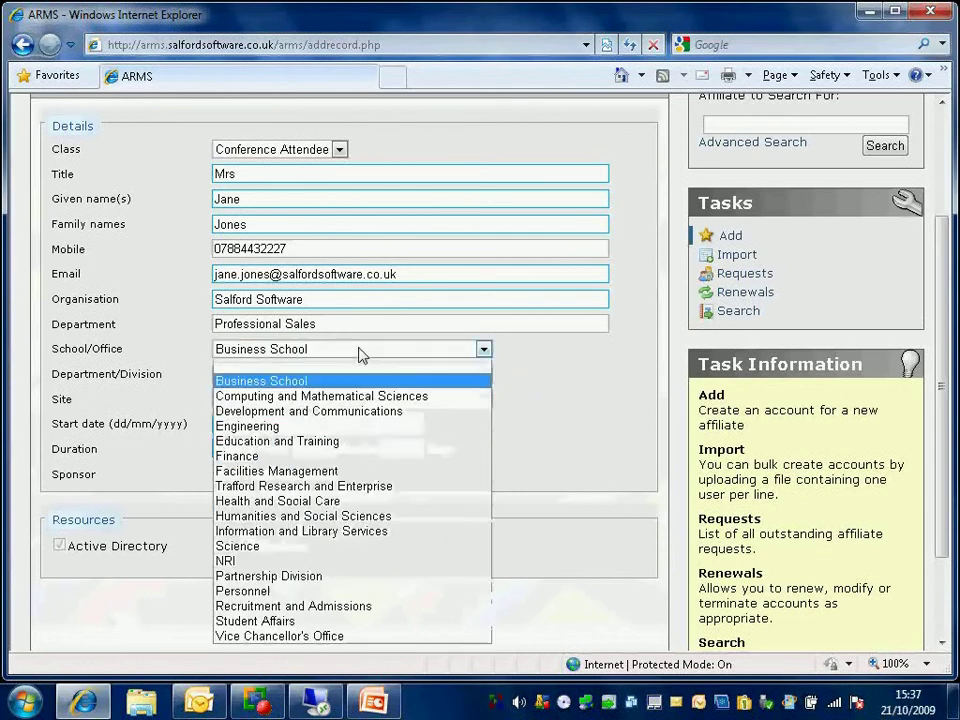
{"action": "left_click", "coordinate": [333, 455]}
{"action": "left_click", "coordinate": [279, 376]}
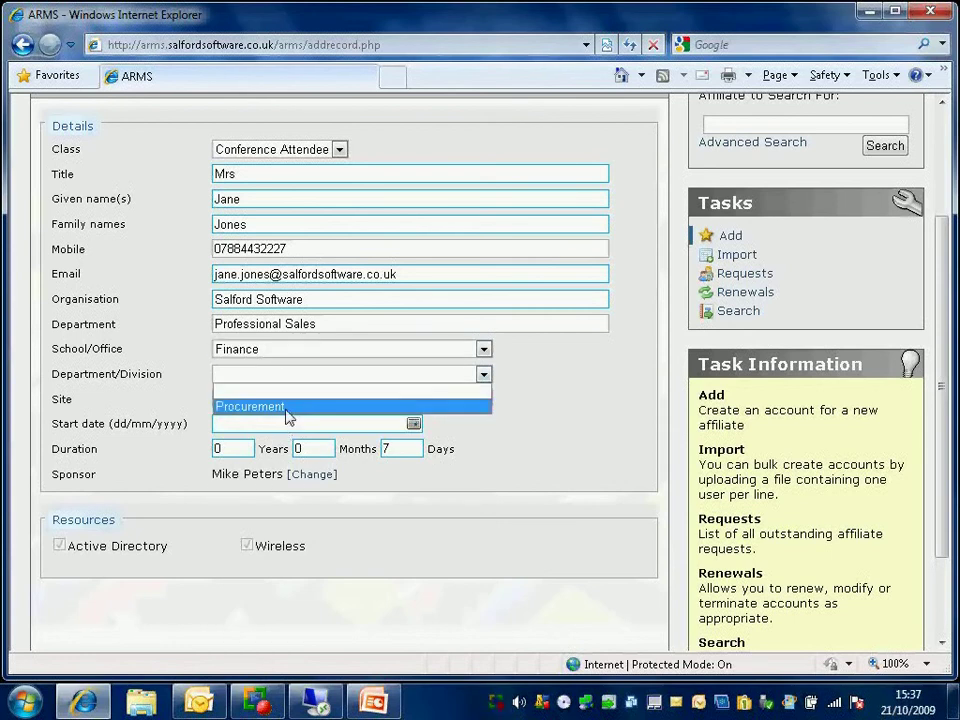
{"action": "left_click", "coordinate": [300, 348]}
{"action": "left_click", "coordinate": [300, 546]}
{"action": "left_click", "coordinate": [317, 373]}
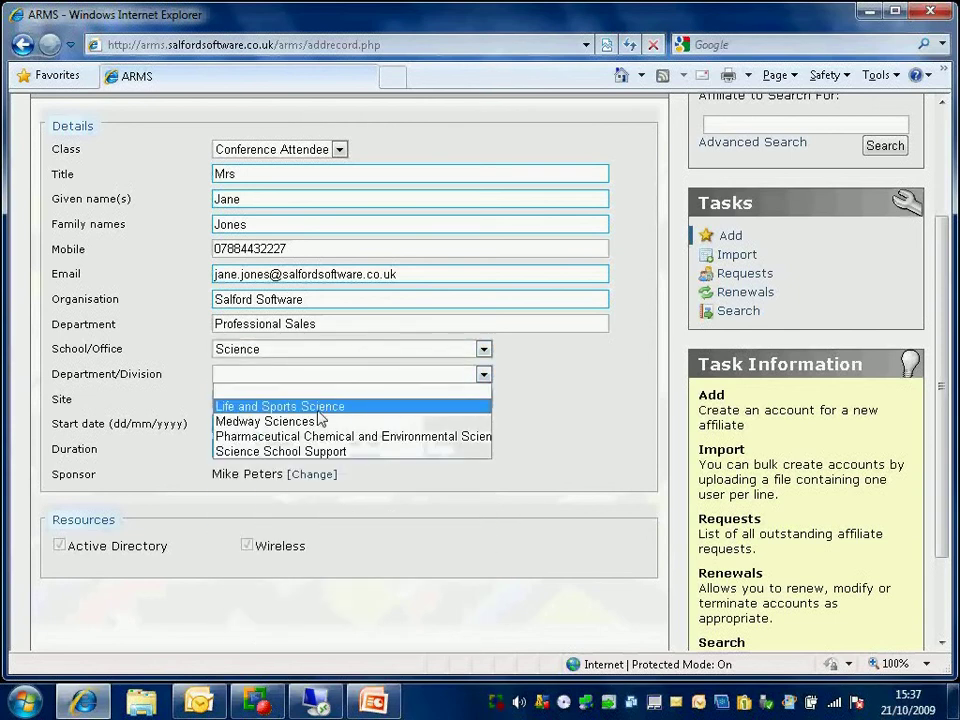
{"action": "left_click", "coordinate": [318, 410]}
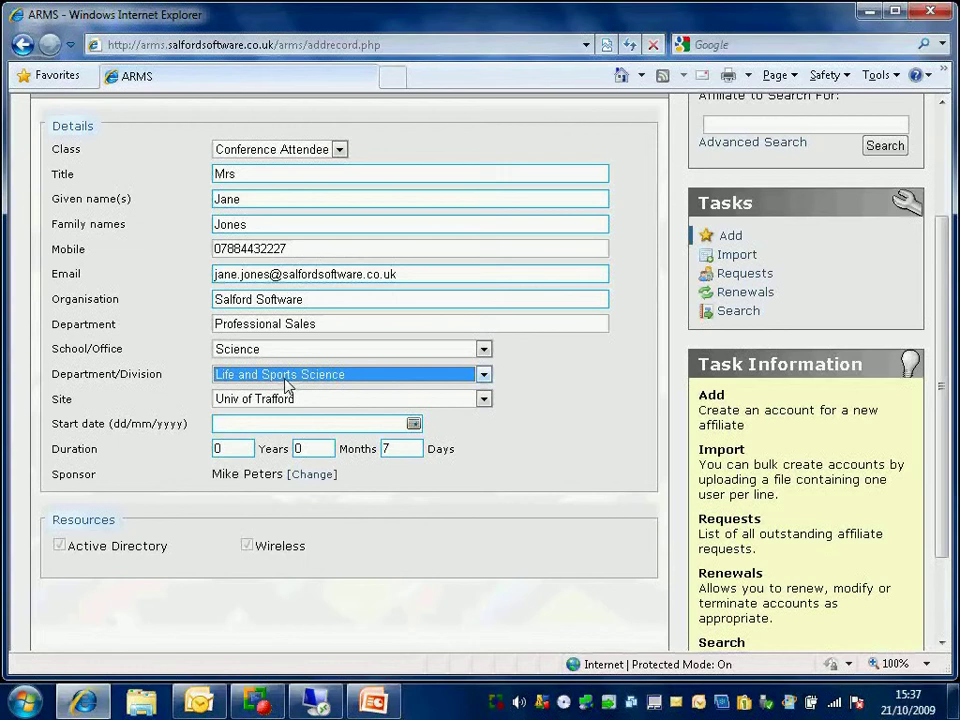
{"action": "left_click", "coordinate": [295, 400]}
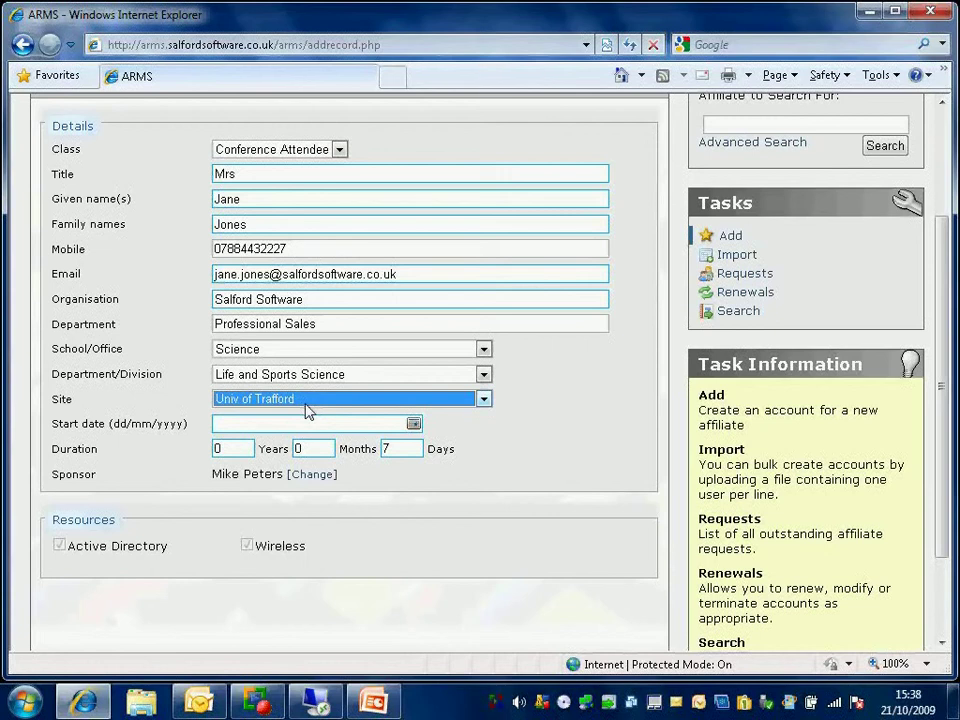
Step: Pick 20 October 2009 as the start date, keeping the 7-day duration
{"action": "left_click", "coordinate": [275, 427]}
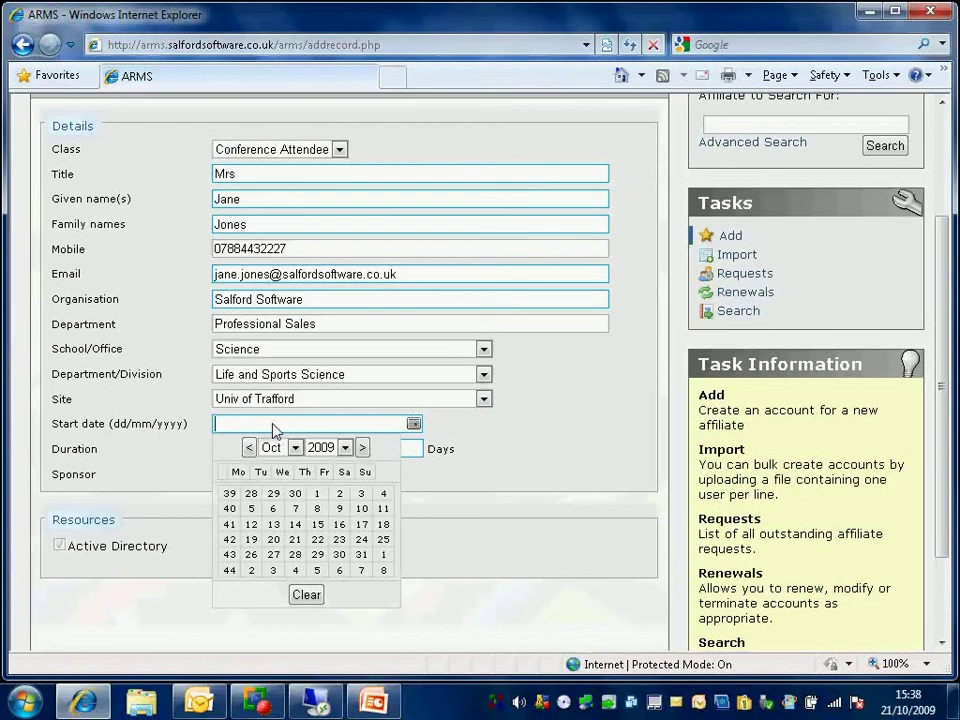
{"action": "left_click", "coordinate": [274, 541]}
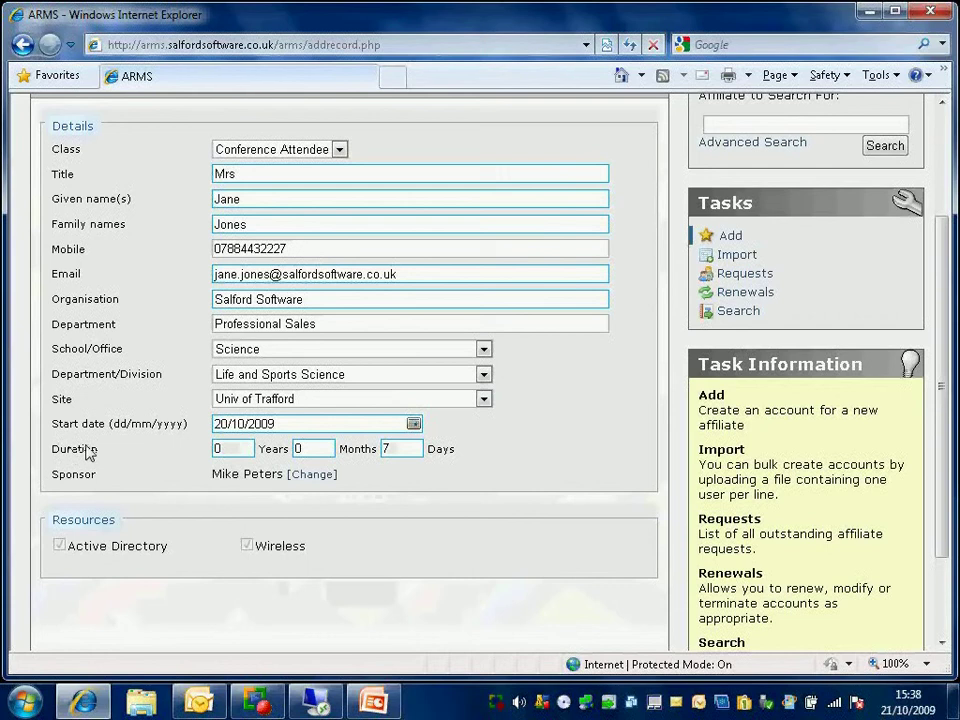
{"action": "left_click", "coordinate": [387, 449]}
Step: Search for a staff member and choose the suggested match as sponsor
{"action": "left_click", "coordinate": [310, 476]}
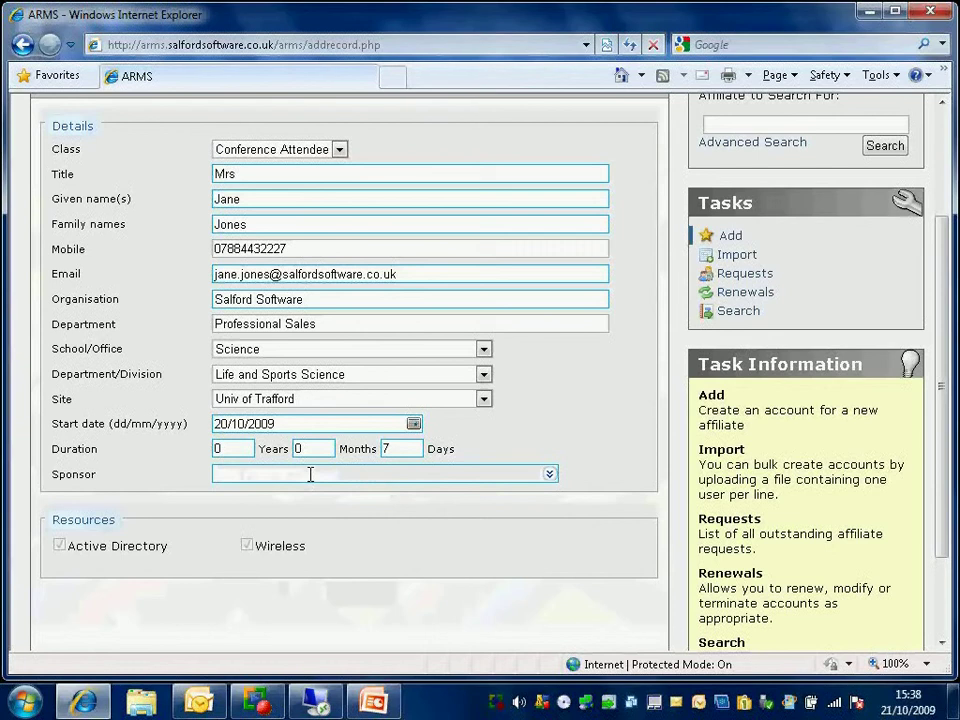
{"action": "type", "text": "khan"}
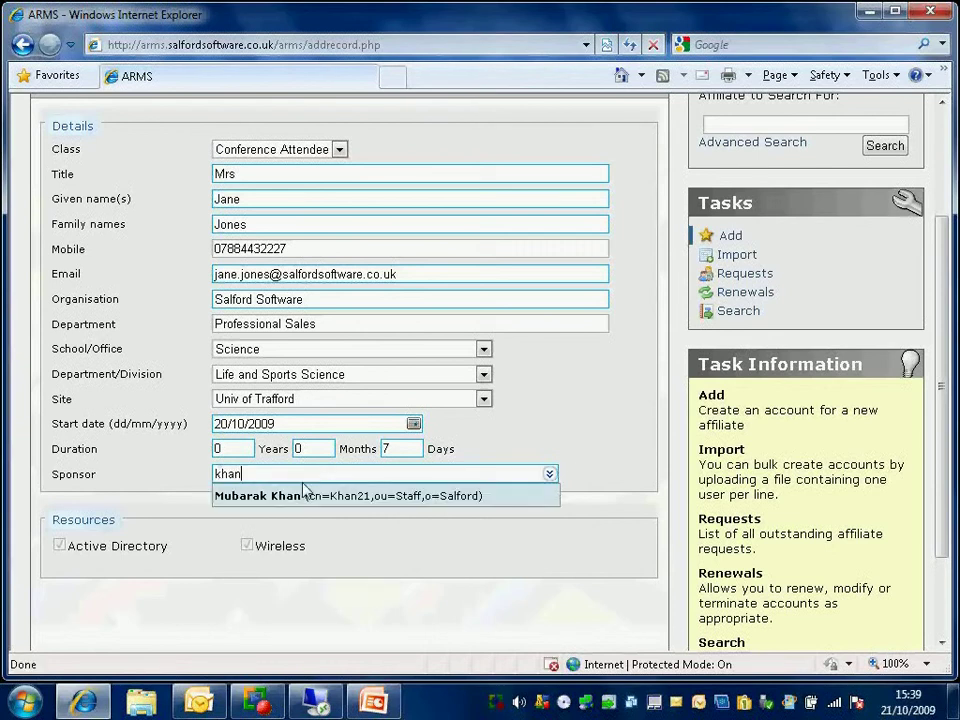
{"action": "left_click", "coordinate": [297, 497]}
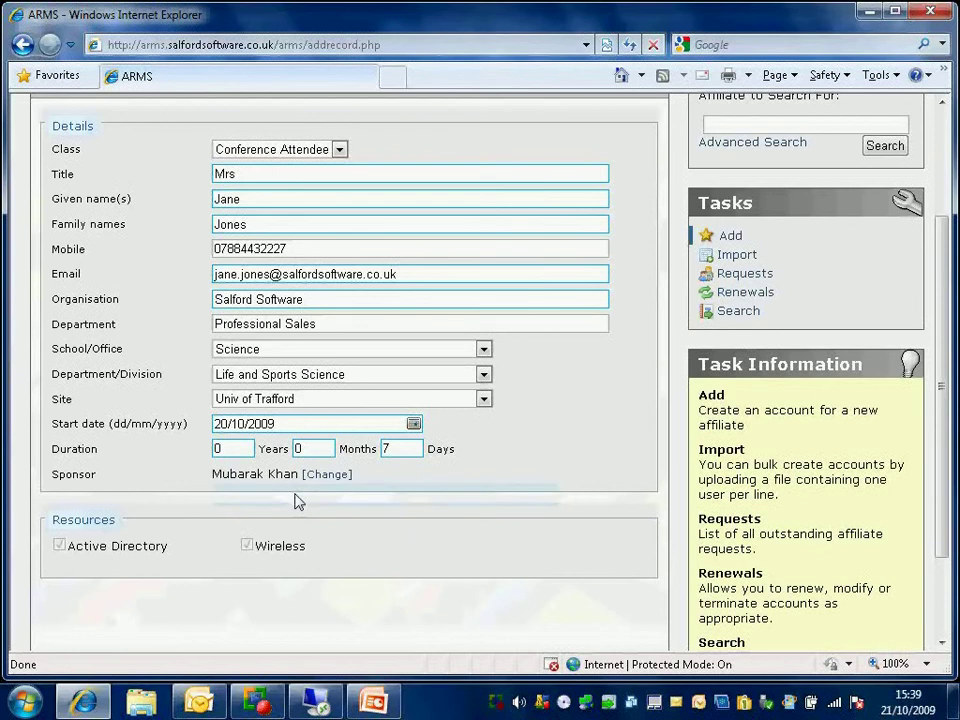
{"action": "left_click", "coordinate": [326, 472]}
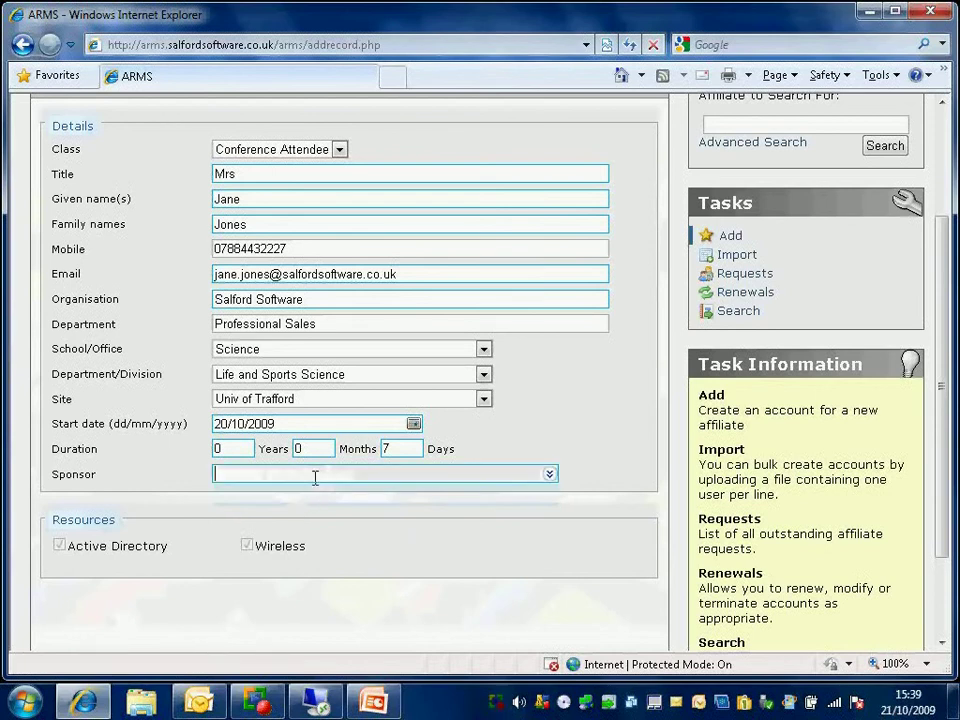
{"action": "type", "text": "peters"}
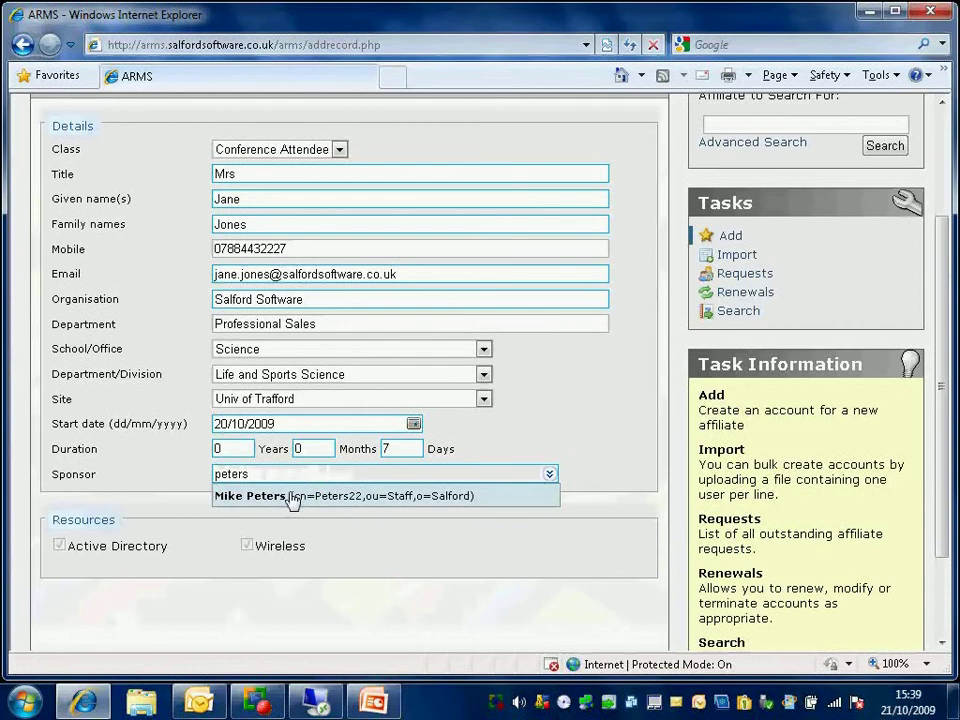
{"action": "left_click", "coordinate": [290, 496]}
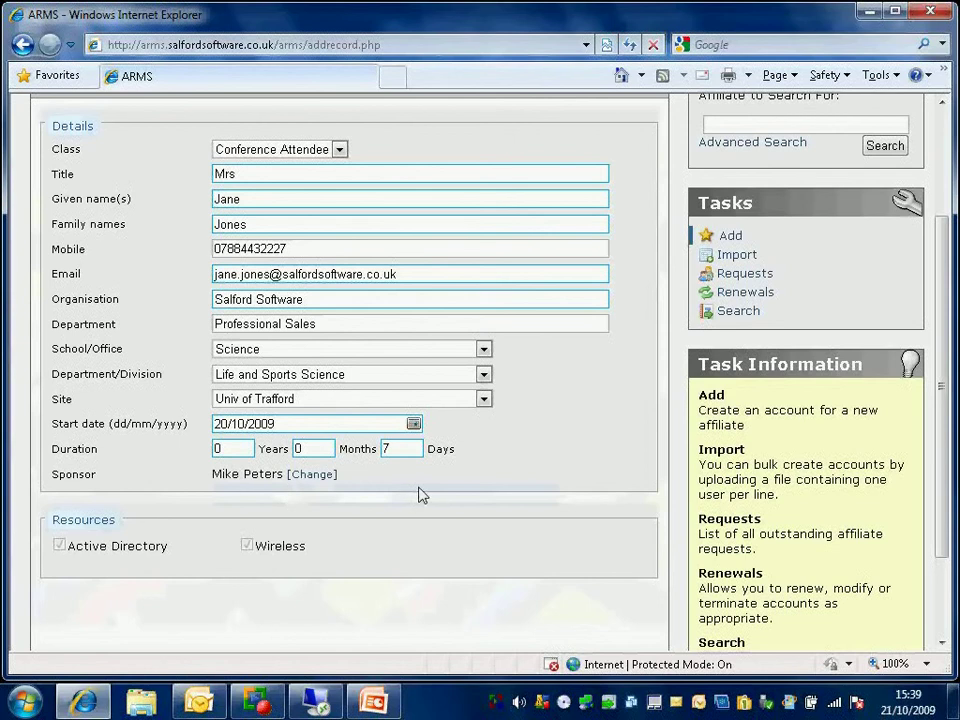
Step: Submit the new Conference Attendee affiliate record with Add Affiliate
{"action": "scroll", "coordinate": [419, 488], "scroll_direction": "up", "scroll_amount": 3}
{"action": "scroll", "coordinate": [419, 488], "scroll_direction": "down", "scroll_amount": 3}
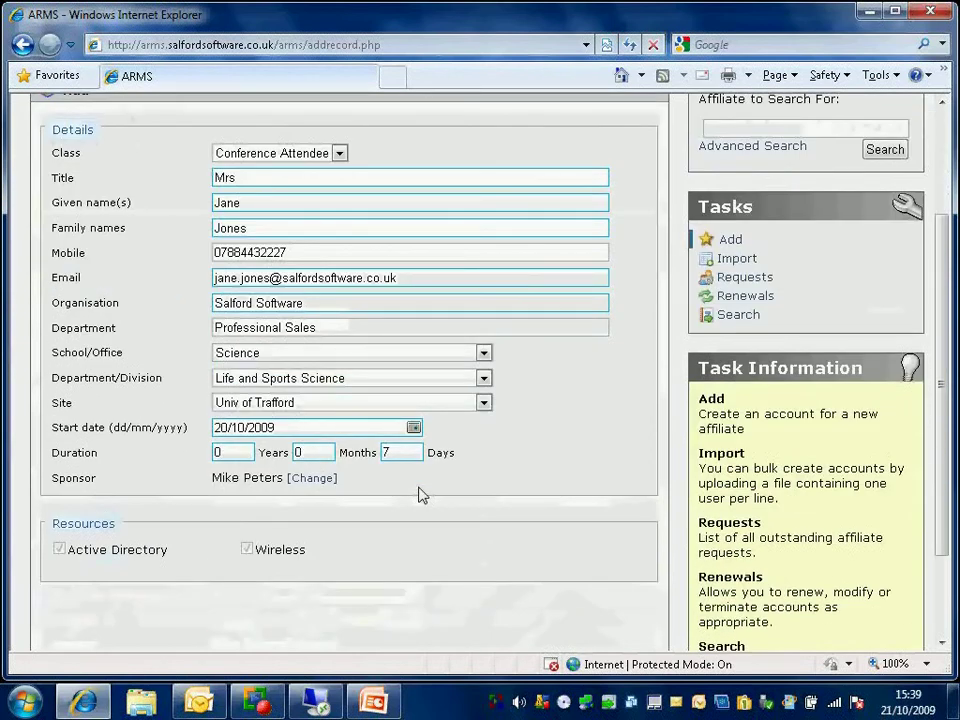
{"action": "scroll", "coordinate": [516, 508], "scroll_direction": "up", "scroll_amount": 3}
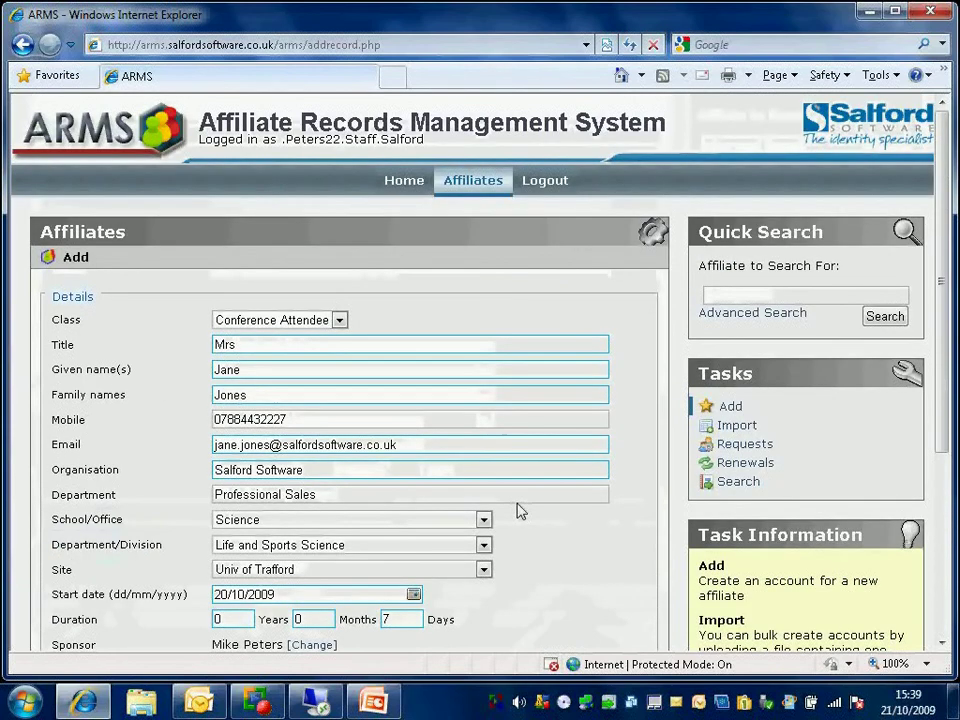
{"action": "scroll", "coordinate": [516, 509], "scroll_direction": "down", "scroll_amount": 3}
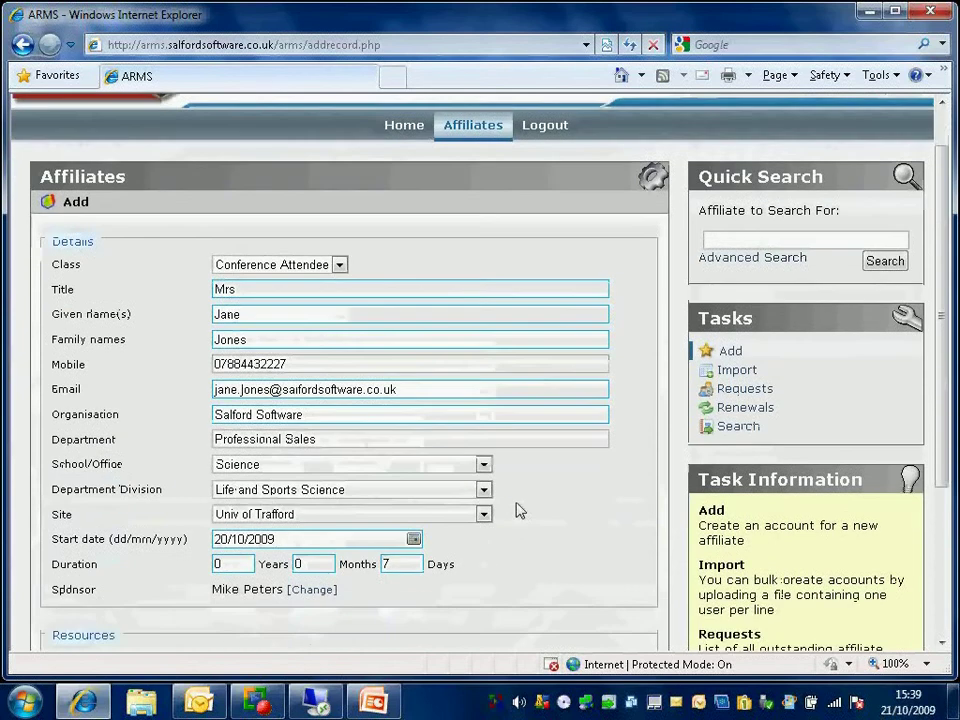
{"action": "scroll", "coordinate": [514, 509], "scroll_direction": "up", "scroll_amount": 2}
{"action": "scroll", "coordinate": [514, 509], "scroll_direction": "down", "scroll_amount": 5}
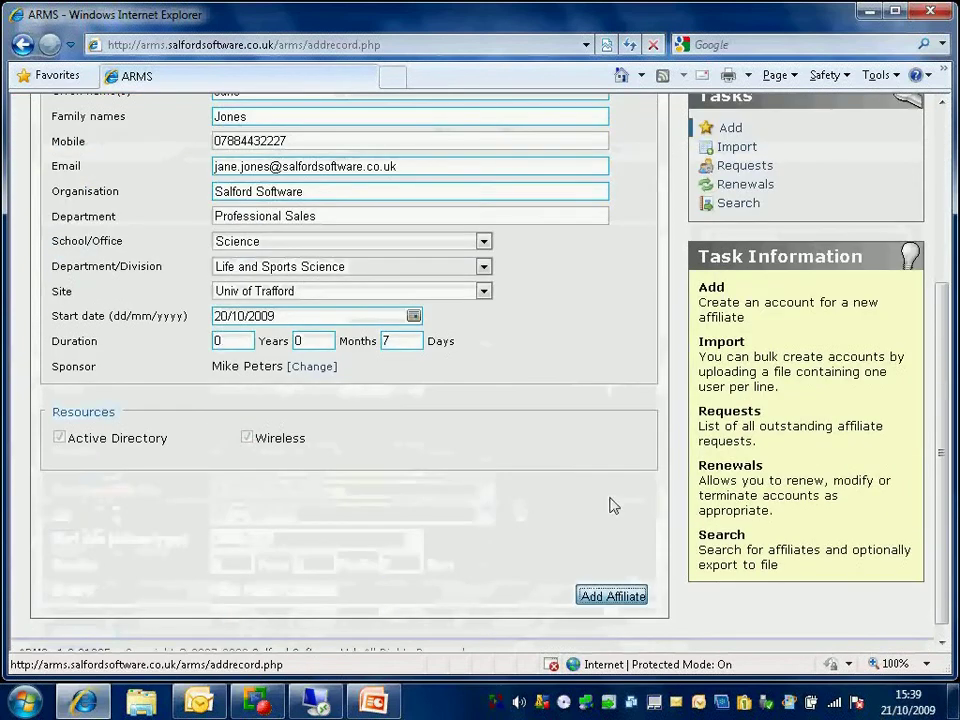
{"action": "left_click", "coordinate": [610, 596]}
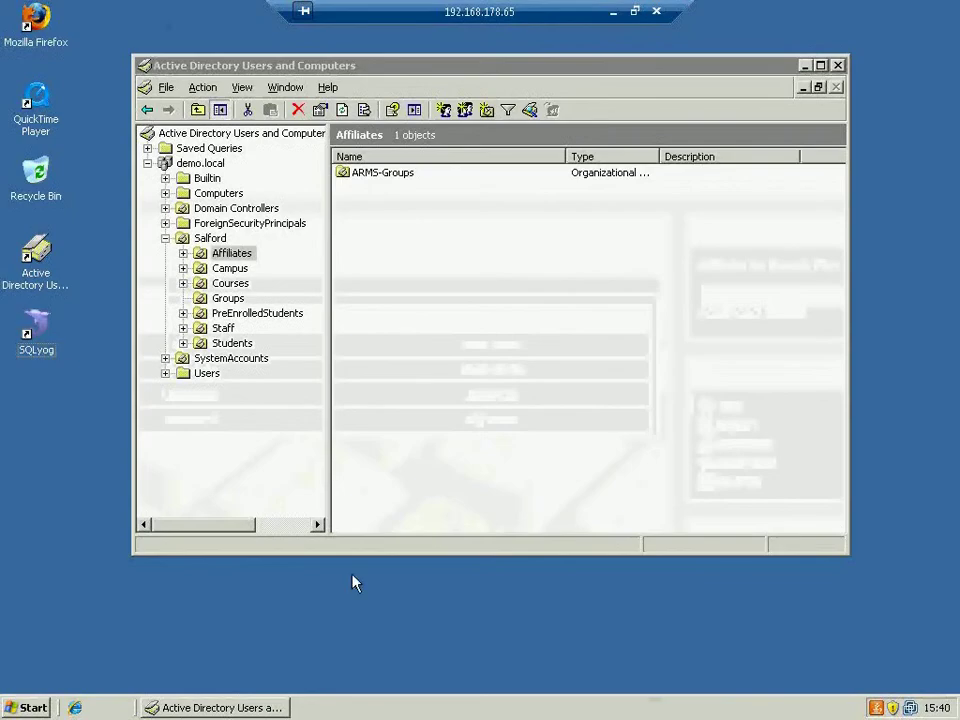
Step: Refresh the Affiliates OU with F5 and open the new user account's Properties
{"action": "left_click", "coordinate": [228, 262]}
{"action": "key", "text": "F2"}
{"action": "left_click", "coordinate": [203, 252]}
{"action": "key", "text": "F5"}
{"action": "left_click", "coordinate": [376, 190]}
{"action": "double_click", "coordinate": [373, 190]}
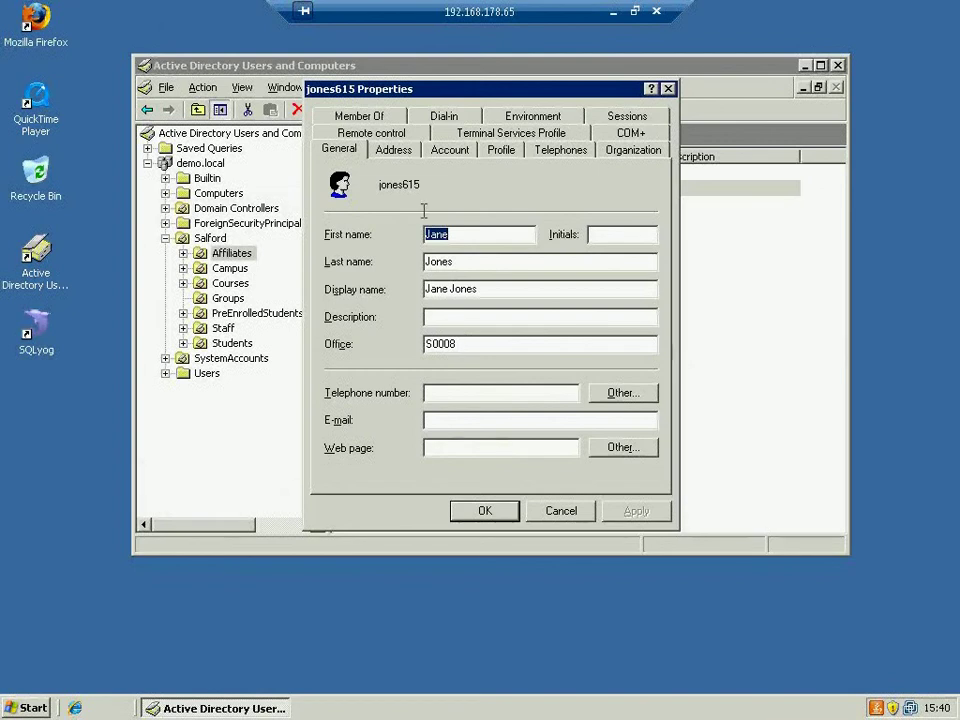
Step: Check the account's WirelessAccess group membership, cancel Properties, and minimize the remote session
{"action": "left_click", "coordinate": [360, 117]}
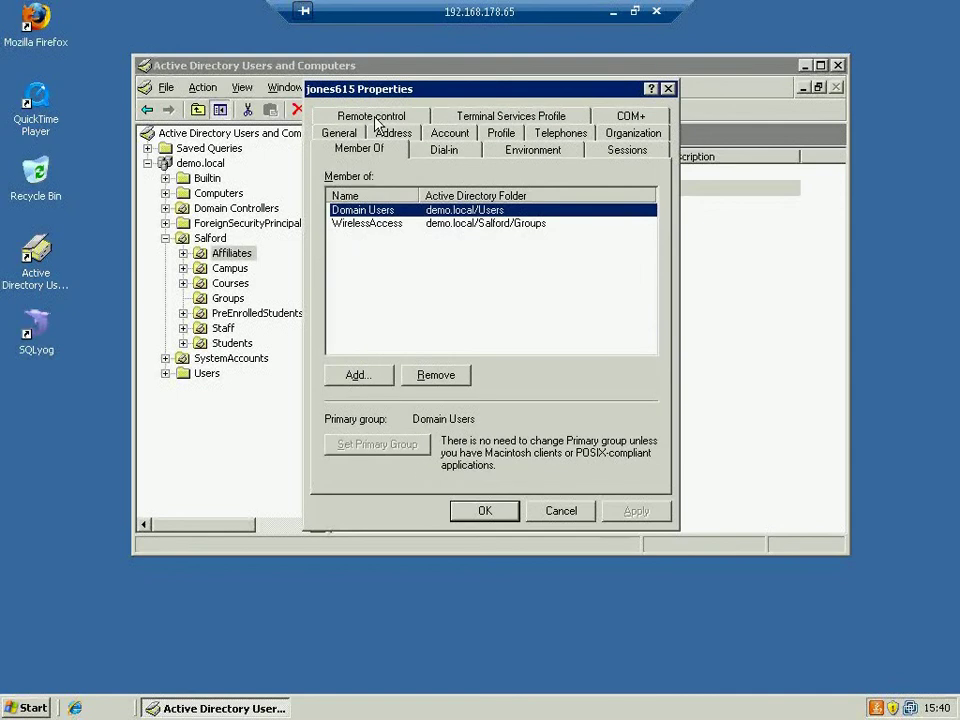
{"action": "left_click", "coordinate": [378, 222]}
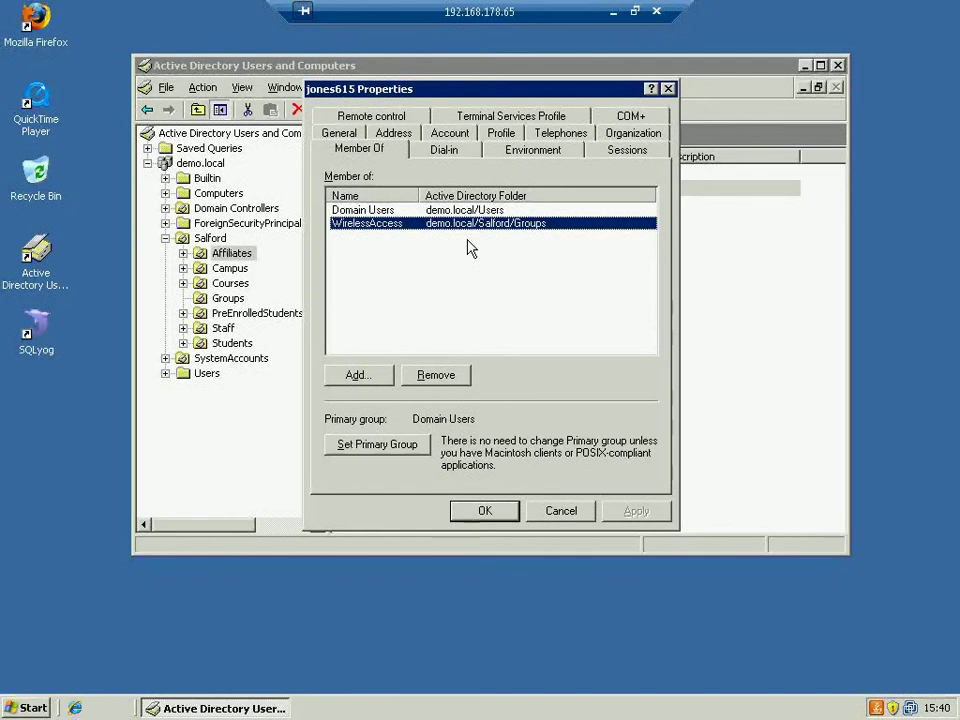
{"action": "left_click", "coordinate": [561, 511]}
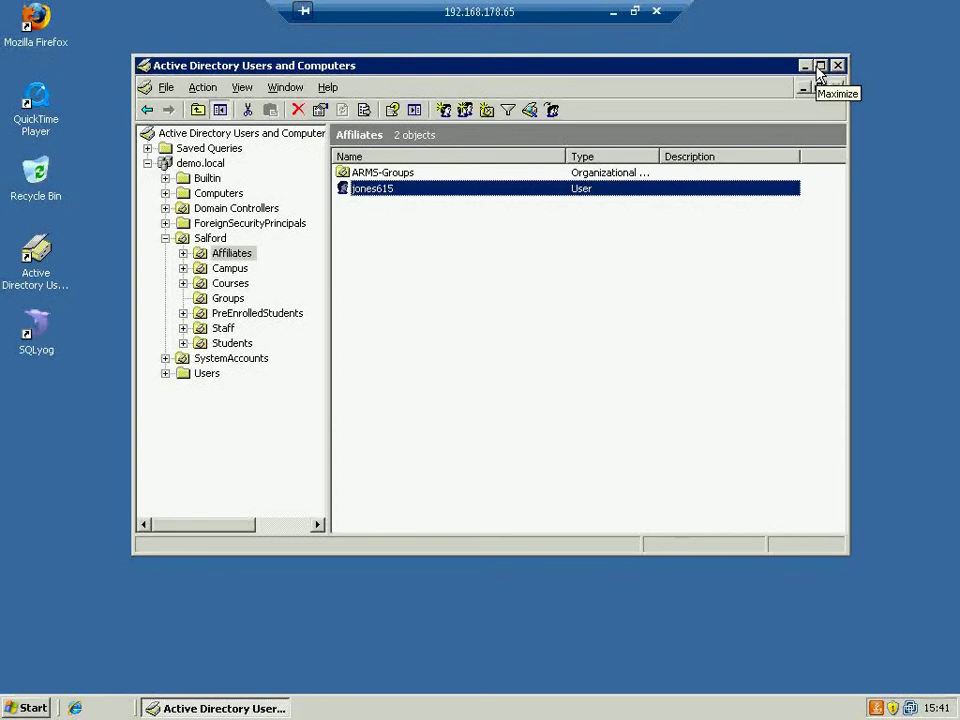
{"action": "left_click", "coordinate": [608, 14]}
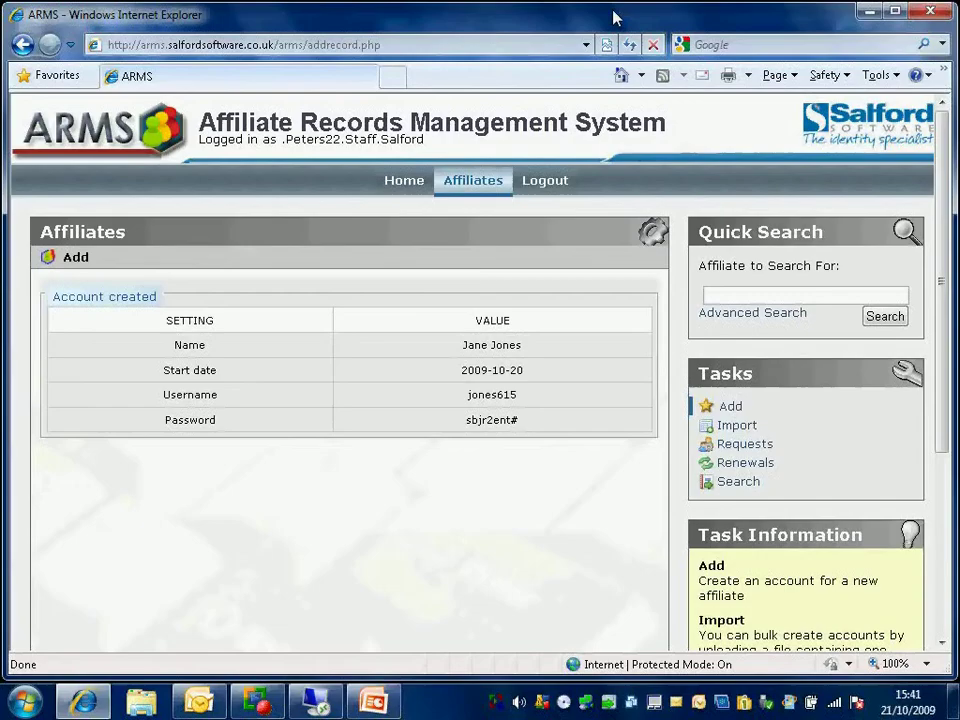
Step: Log out of ARMS and sign back in as admin with the administrator password
{"action": "left_click", "coordinate": [546, 183]}
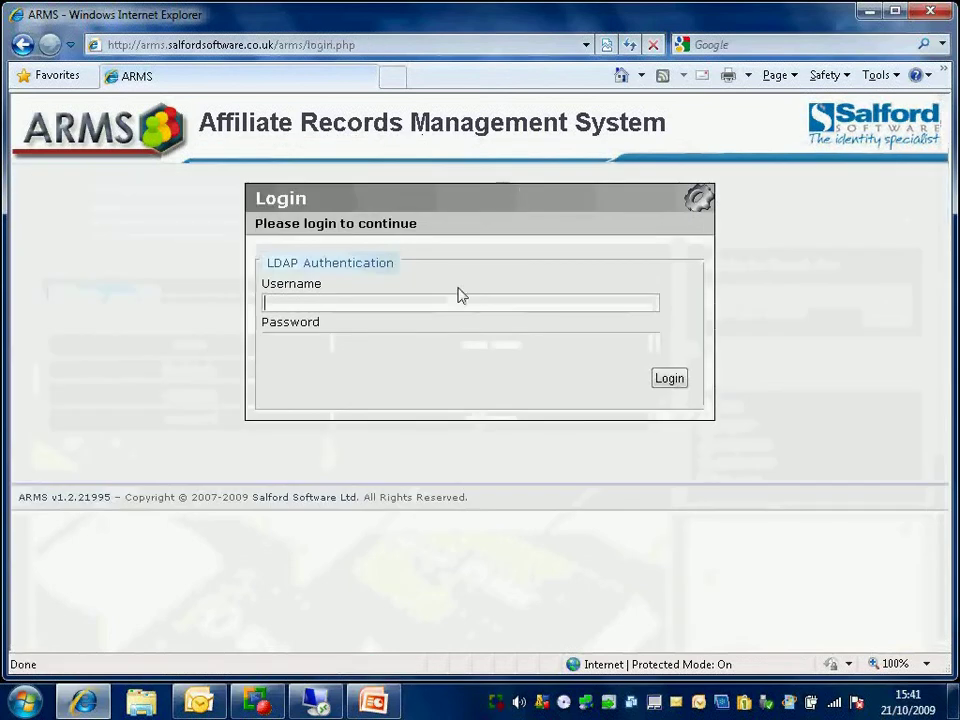
{"action": "type", "text": "admin"}
{"action": "key", "text": "Tab"}
{"action": "type", "text": "*******"}
{"action": "key", "text": "Return"}
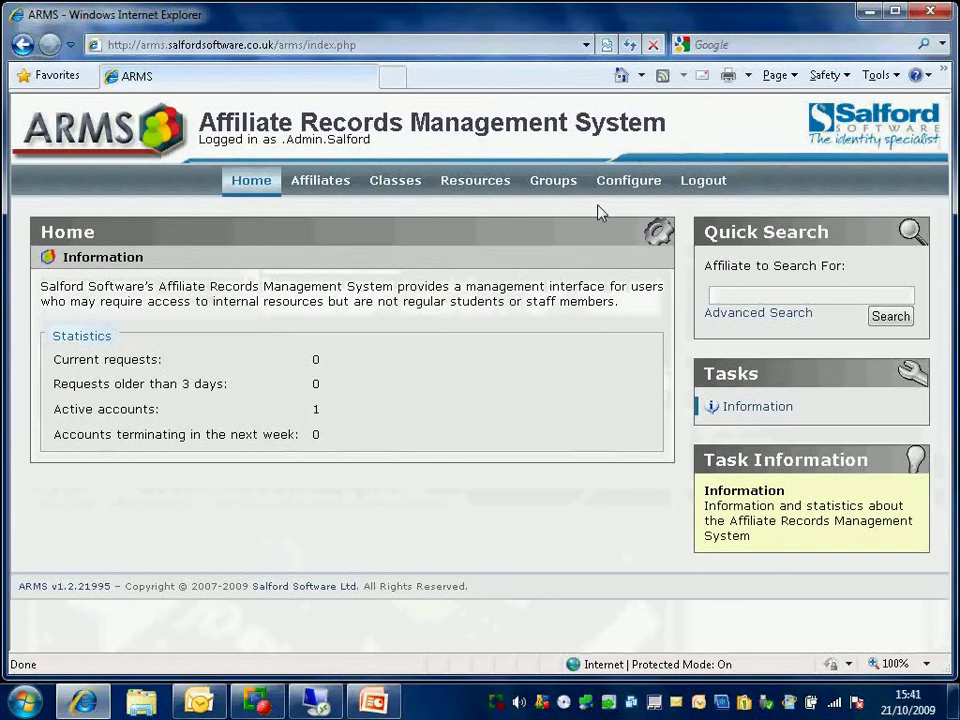
{"action": "mouse_move", "coordinate": [631, 181]}
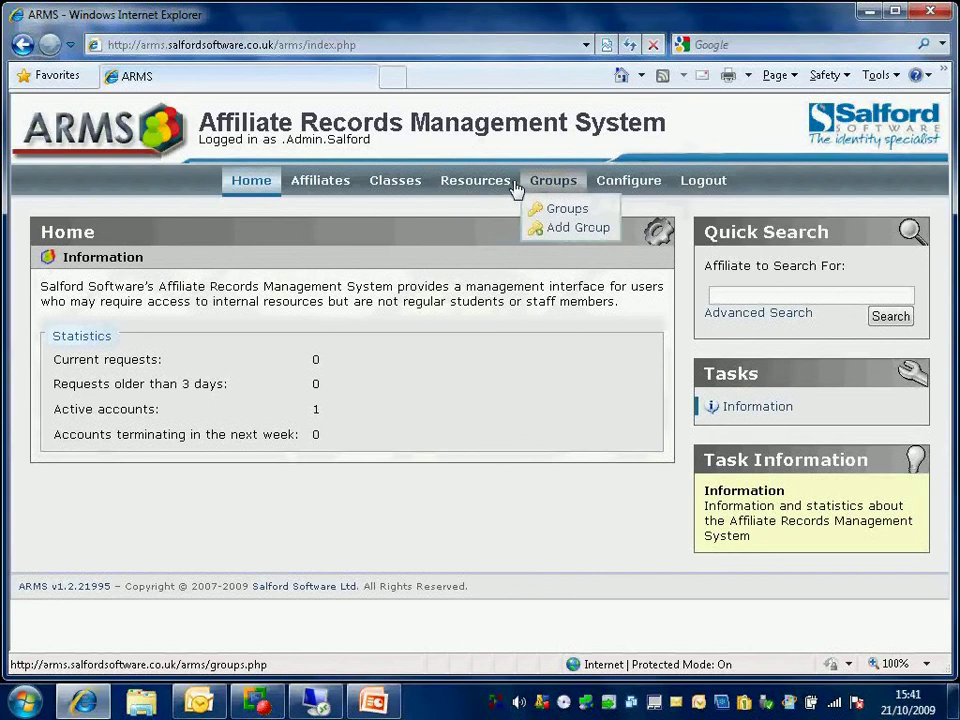
{"action": "mouse_move", "coordinate": [483, 188]}
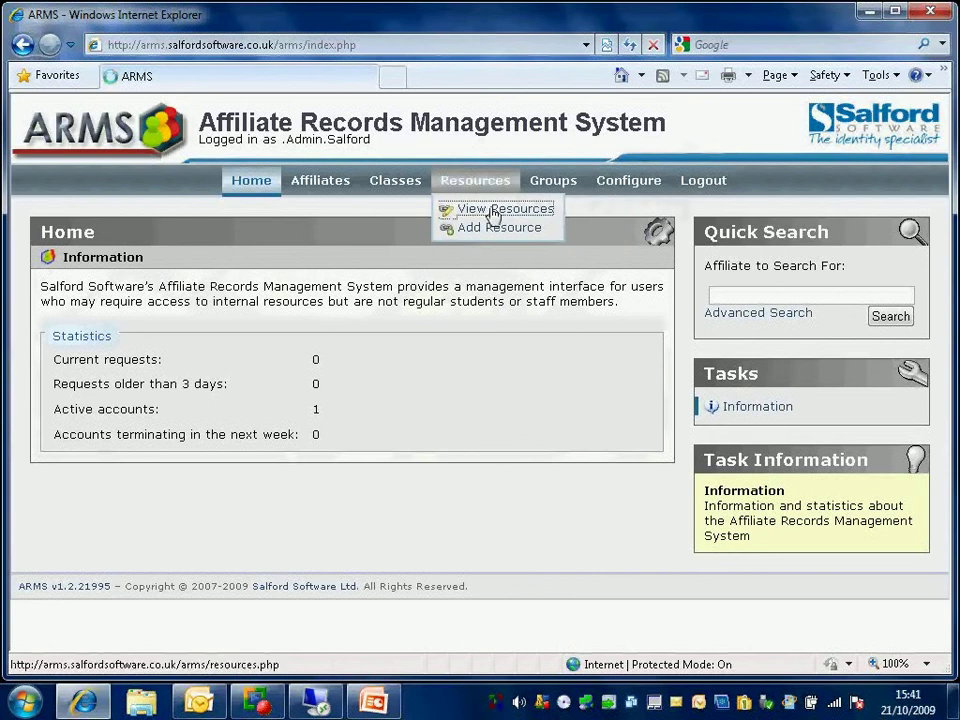
Step: Open View Resources and scroll the list from ActiveDirectory and Wireless down to TheZone
{"action": "left_click", "coordinate": [490, 212]}
{"action": "scroll", "coordinate": [490, 210], "scroll_direction": "down", "scroll_amount": 2}
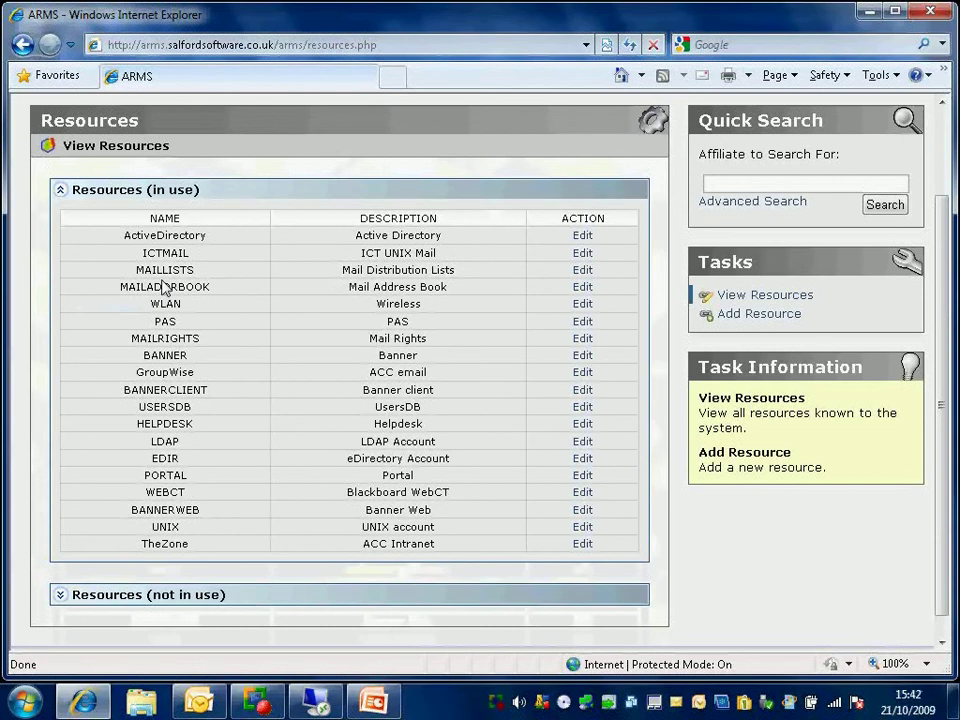
{"action": "scroll", "coordinate": [190, 287], "scroll_direction": "up", "scroll_amount": 3}
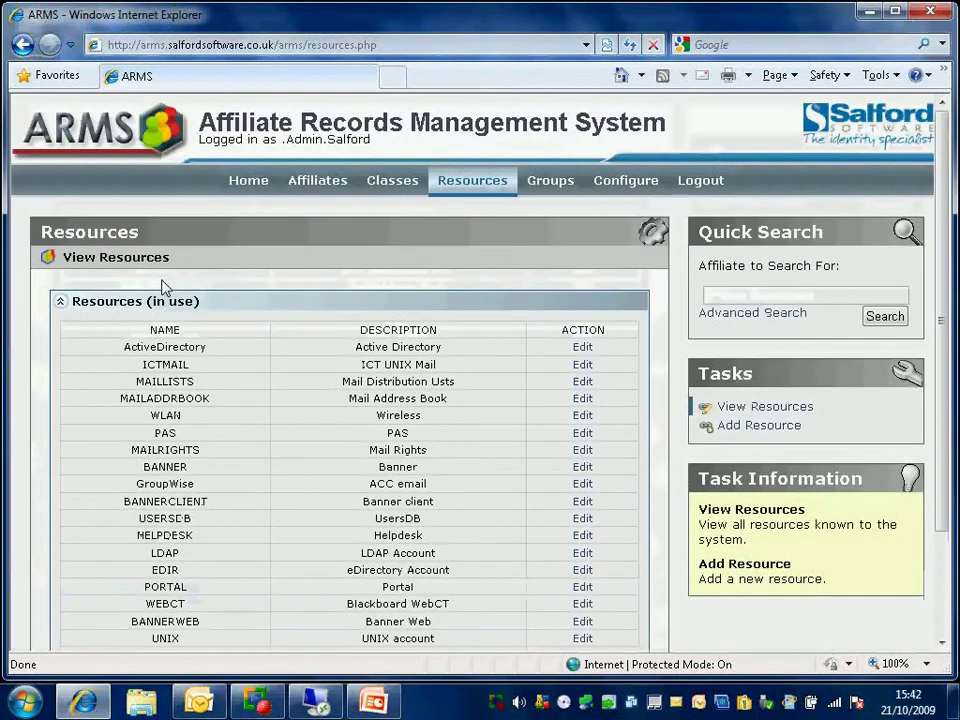
Step: View the Classes page and expand the long Classes (not in use) list to browse it
{"action": "mouse_move", "coordinate": [390, 182]}
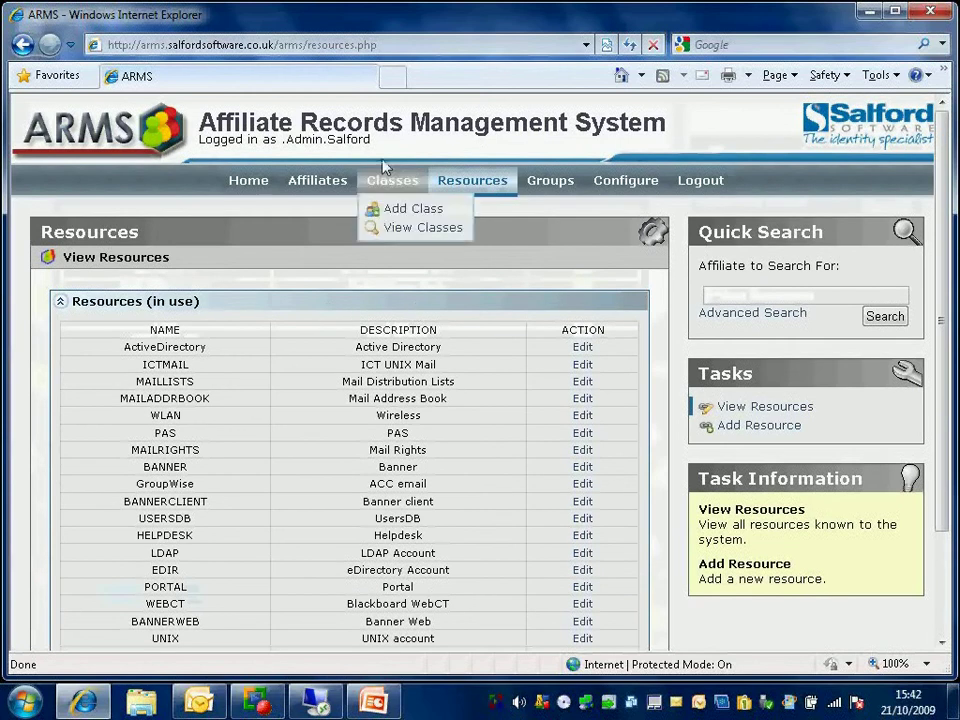
{"action": "left_click", "coordinate": [391, 229]}
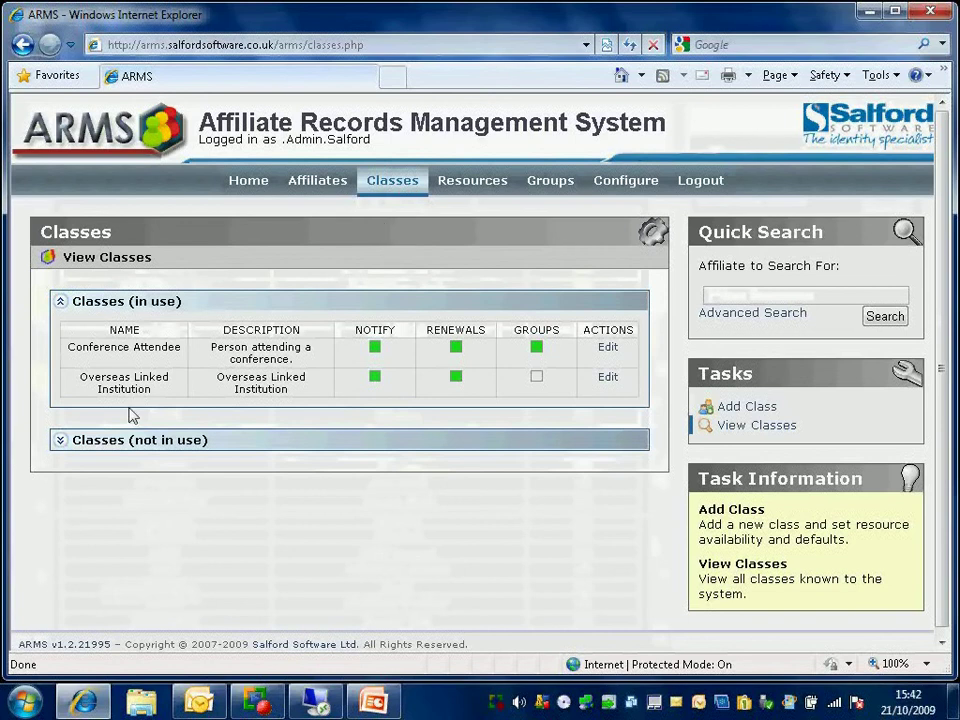
{"action": "left_click", "coordinate": [61, 445]}
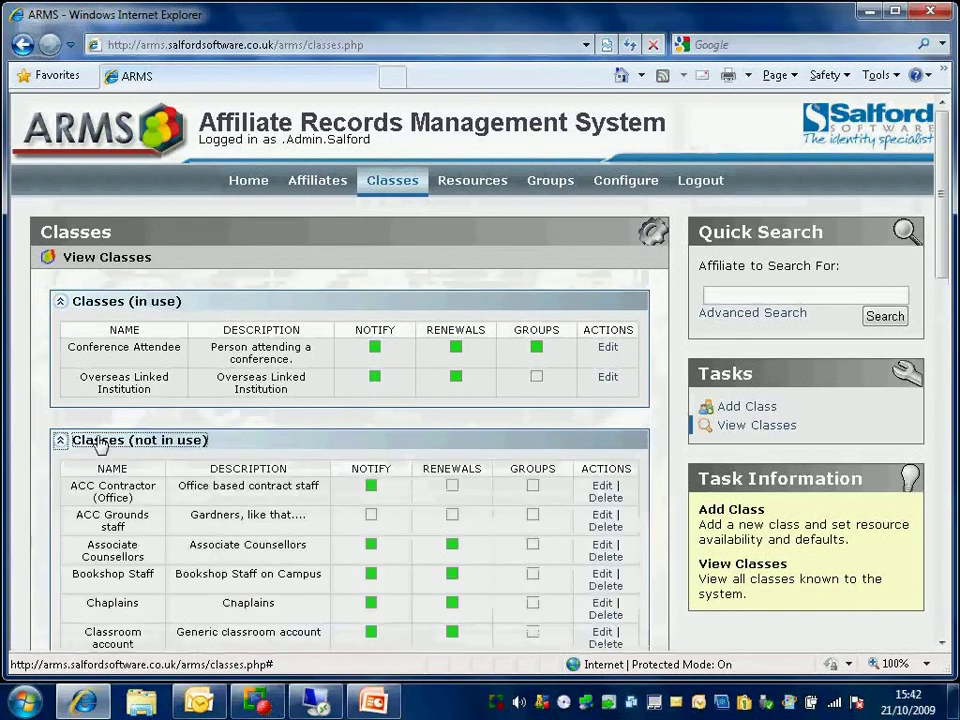
{"action": "scroll", "coordinate": [100, 440], "scroll_direction": "down", "scroll_amount": 2}
{"action": "scroll", "coordinate": [100, 440], "scroll_direction": "down", "scroll_amount": 5}
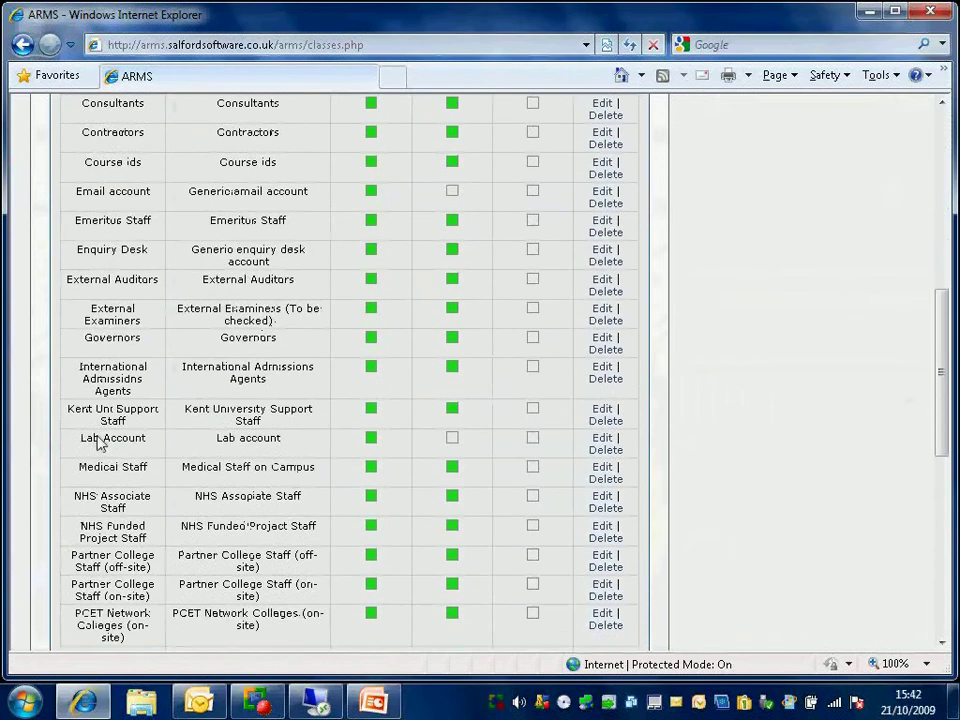
{"action": "scroll", "coordinate": [100, 440], "scroll_direction": "down", "scroll_amount": 3}
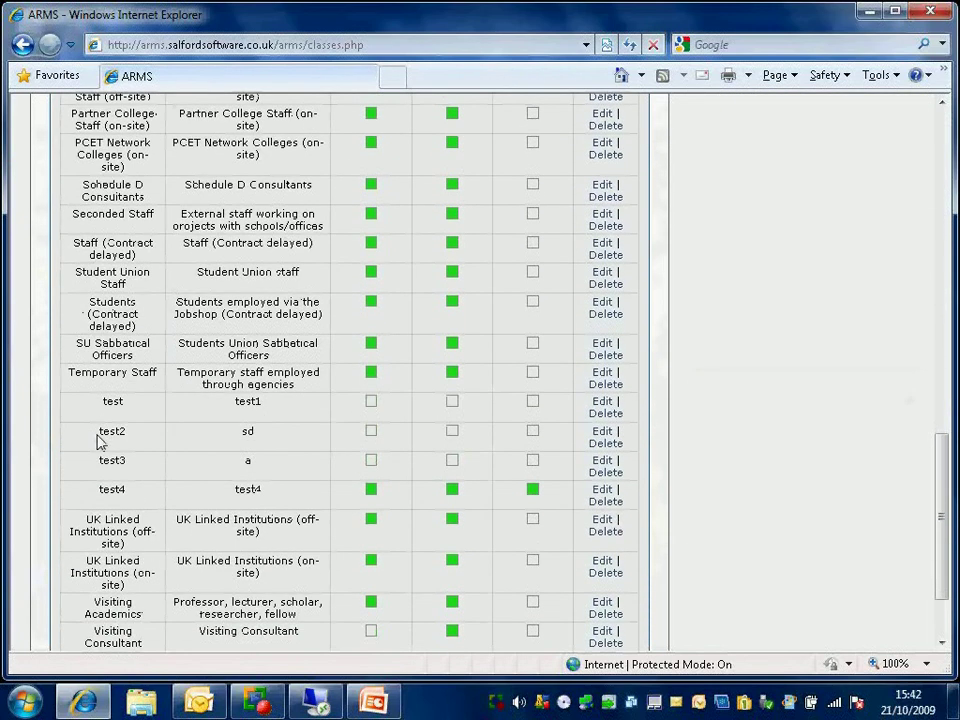
{"action": "scroll", "coordinate": [100, 442], "scroll_direction": "down", "scroll_amount": 2}
{"action": "scroll", "coordinate": [100, 440], "scroll_direction": "up", "scroll_amount": 12}
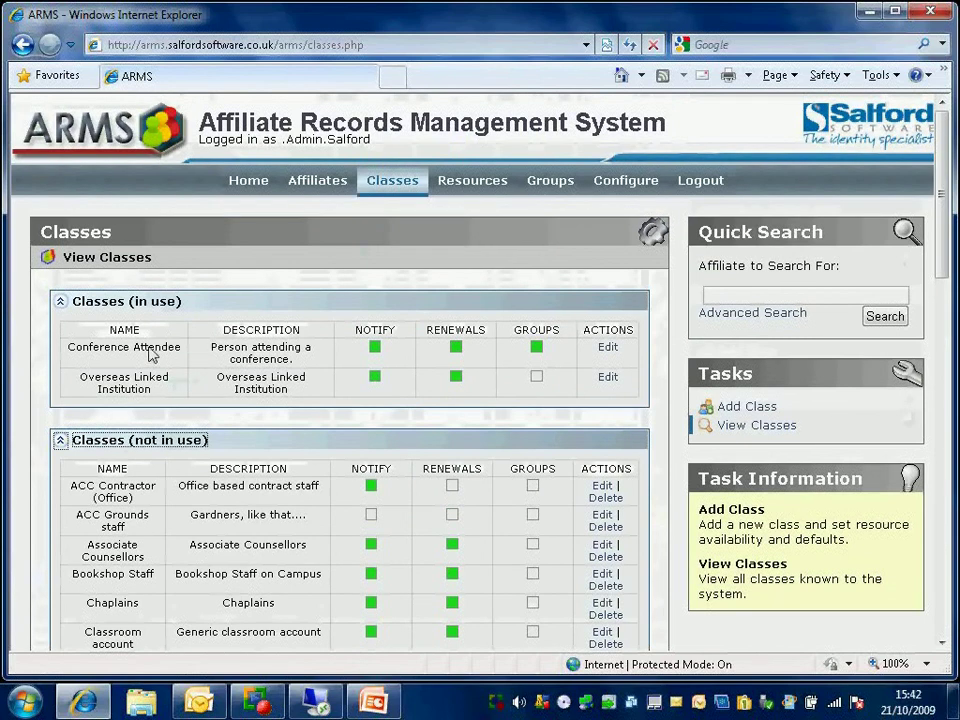
Step: Edit Conference Attendee to review its 7-day duration and renewal, 1 renewal, and ActiveDirectory/WLAN provisioning
{"action": "left_click", "coordinate": [607, 348]}
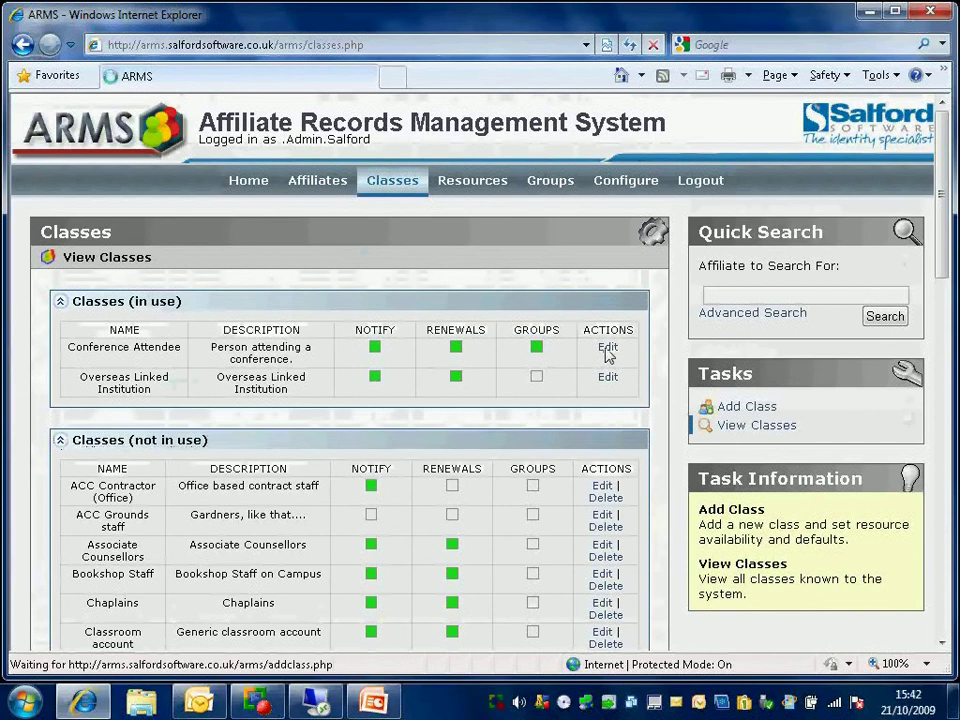
{"action": "left_click_drag", "start_coordinate": [943, 153], "coordinate": [944, 232]}
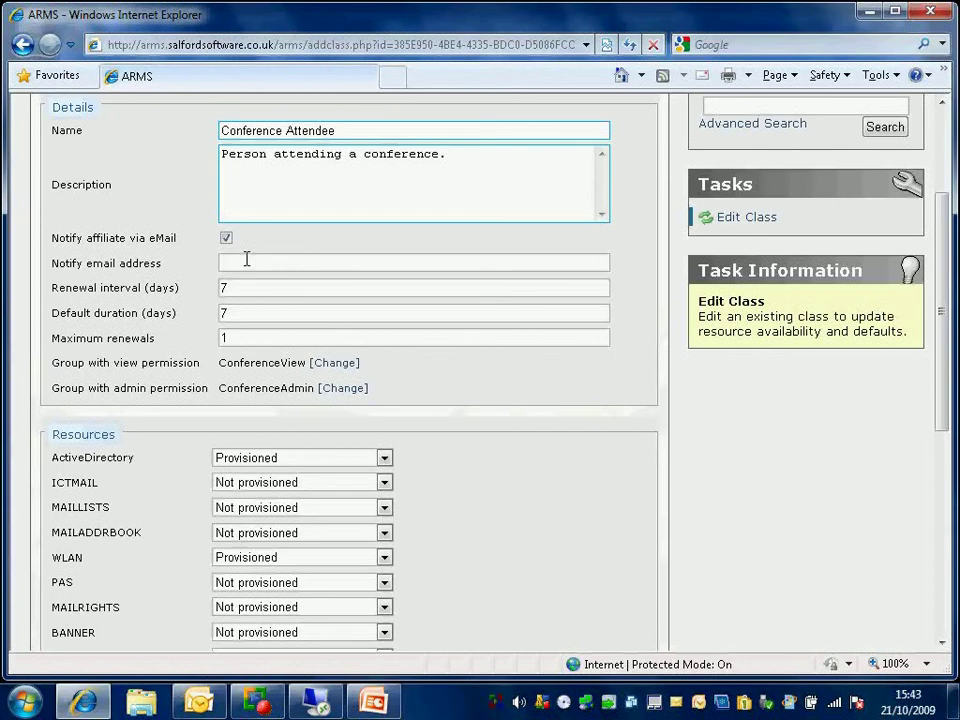
{"action": "left_click", "coordinate": [240, 313]}
{"action": "scroll", "coordinate": [240, 316], "scroll_direction": "down", "scroll_amount": 1}
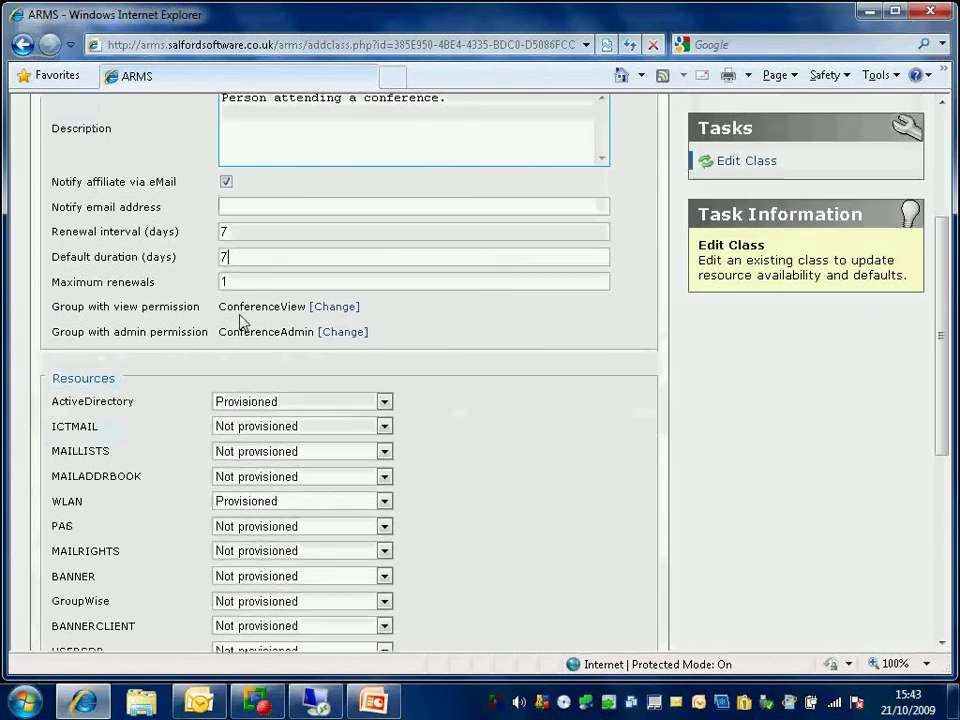